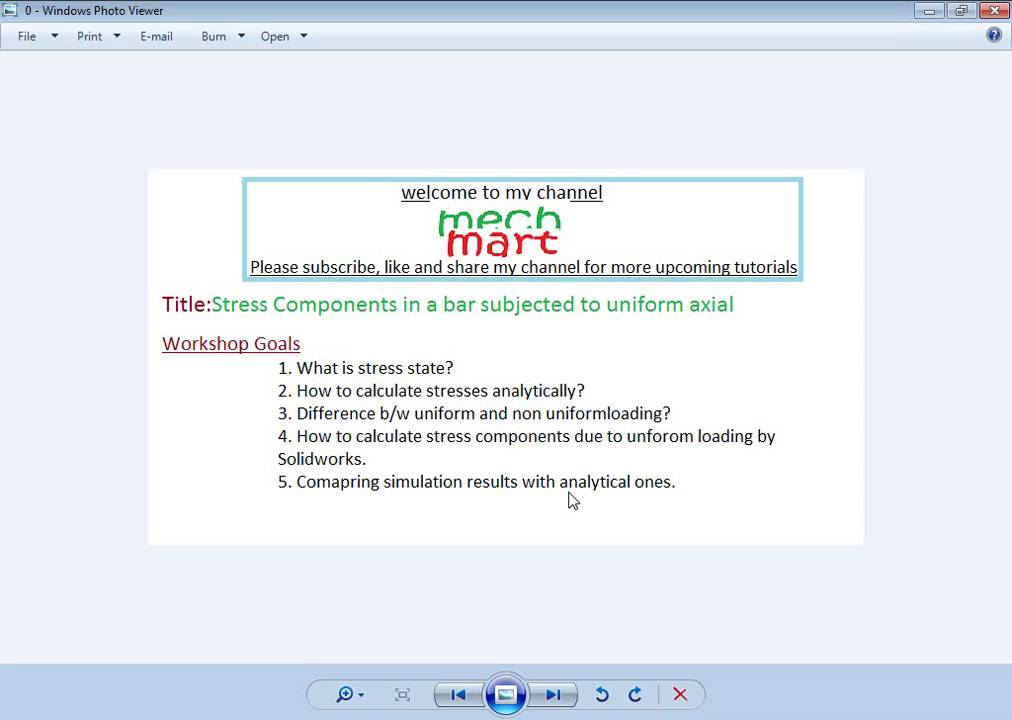
Review the beam problem's slides, from problem statement and boundary conditions through analytical approach and stress state to the stress component table.
{"action": "key", "text": "Right"}
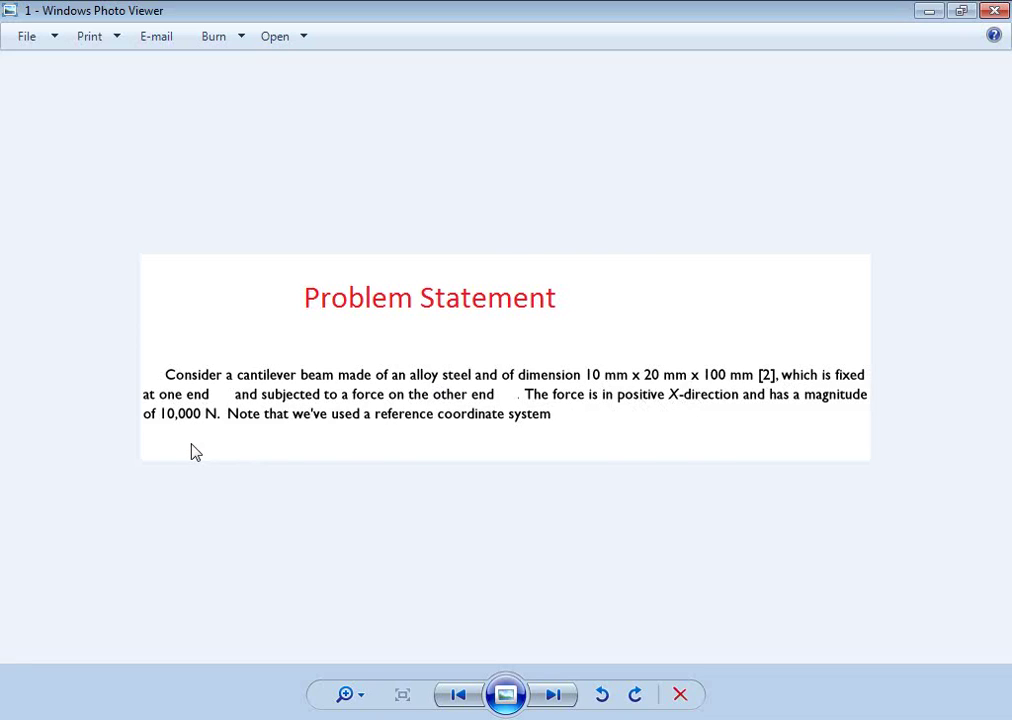
{"action": "key", "text": "Right"}
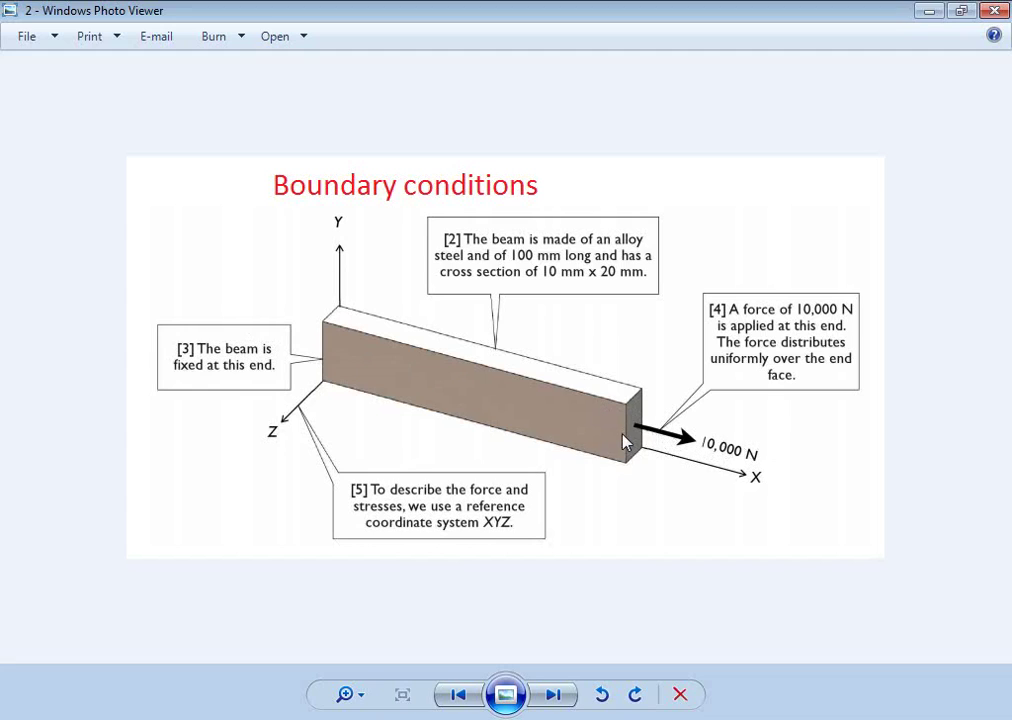
{"action": "key", "text": "Right"}
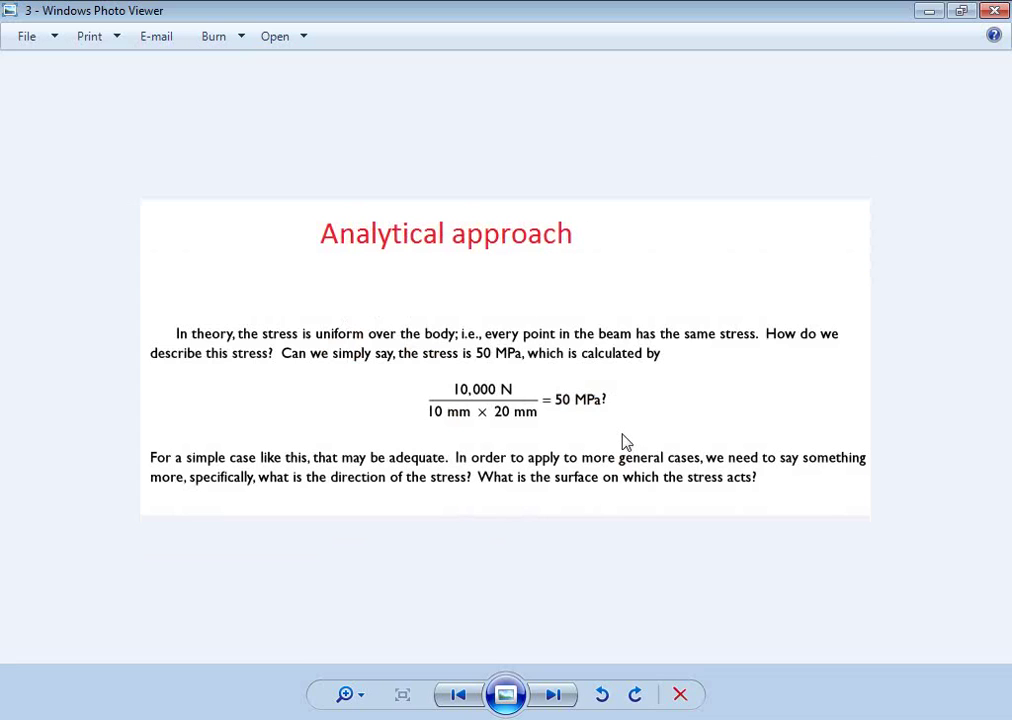
{"action": "key", "text": "Left"}
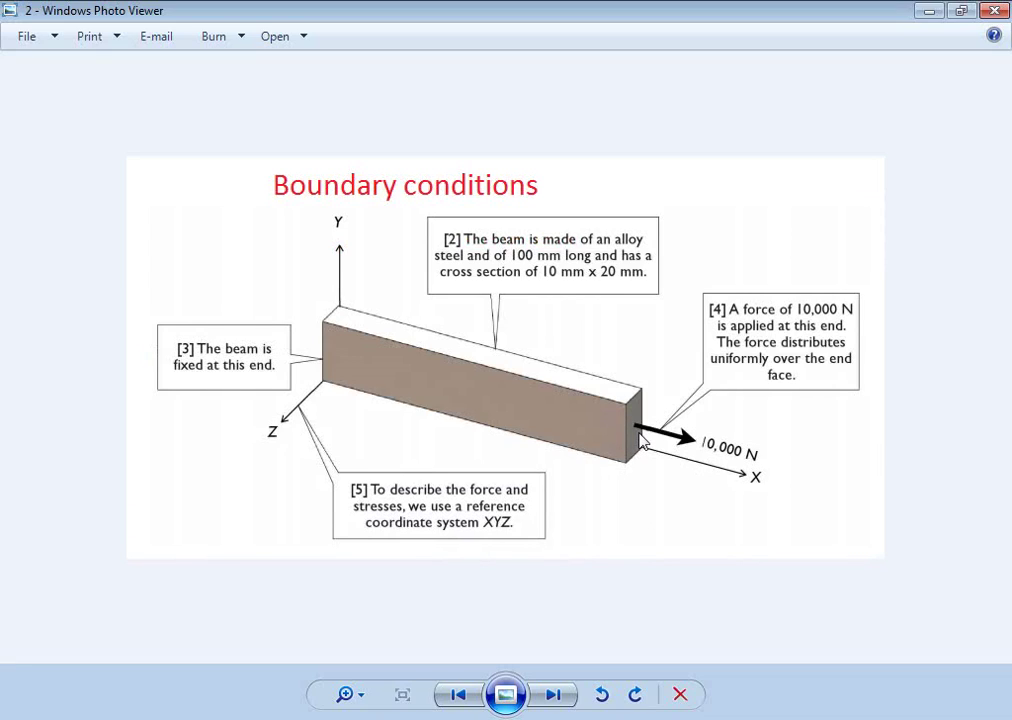
{"action": "key", "text": "Right"}
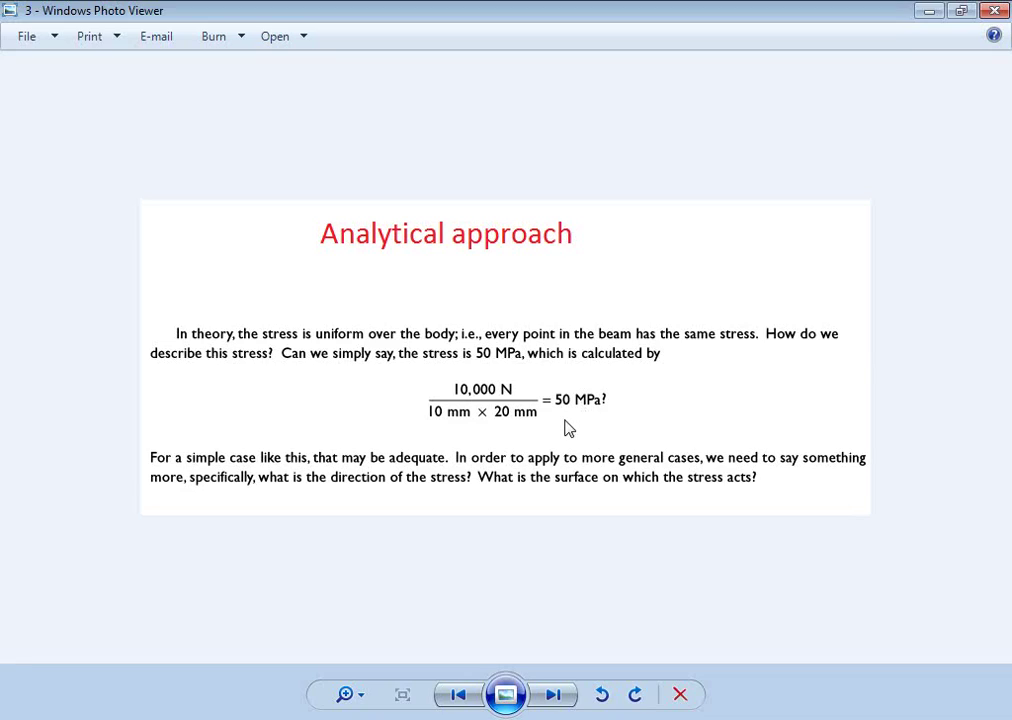
{"action": "key", "text": "Right"}
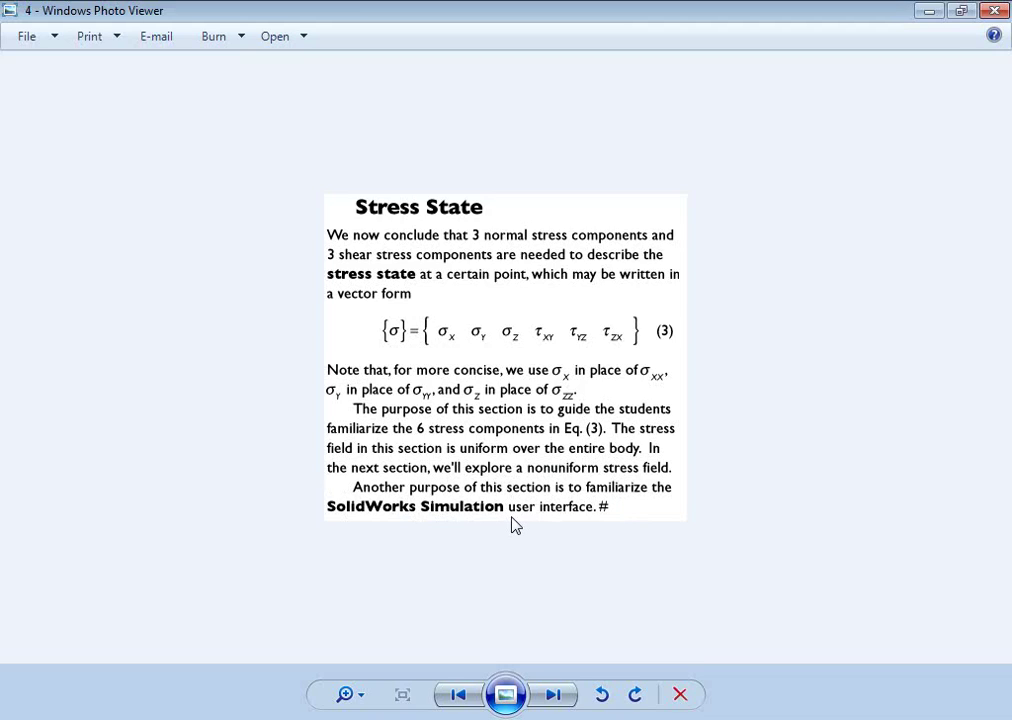
{"action": "key", "text": "Right"}
{"action": "key", "text": "Left"}
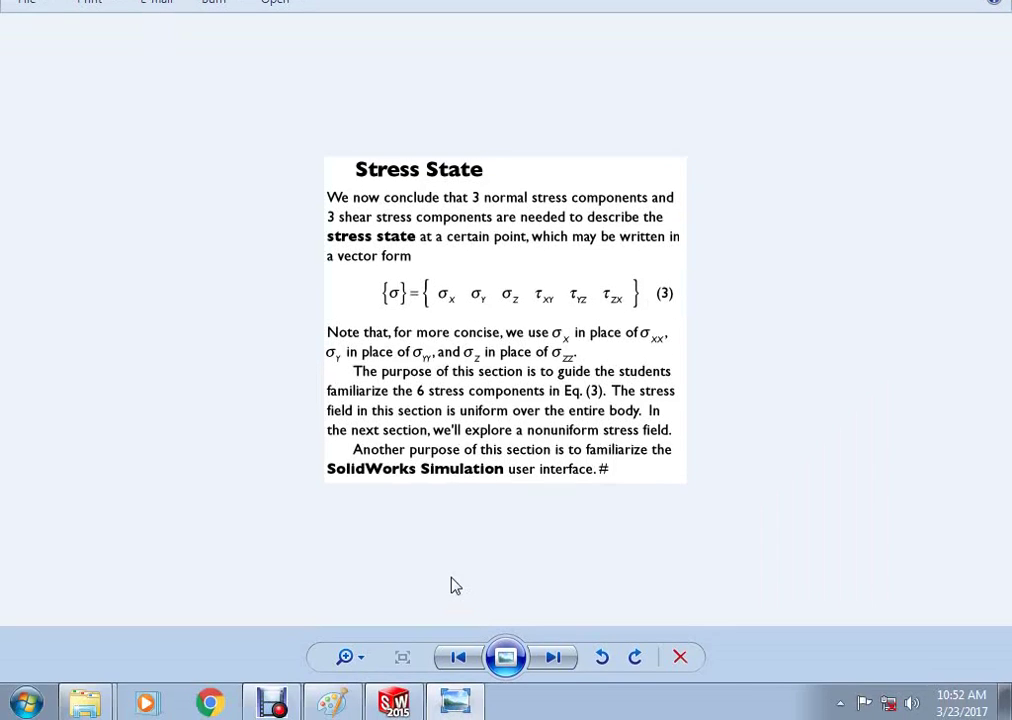
{"action": "key", "text": "Right"}
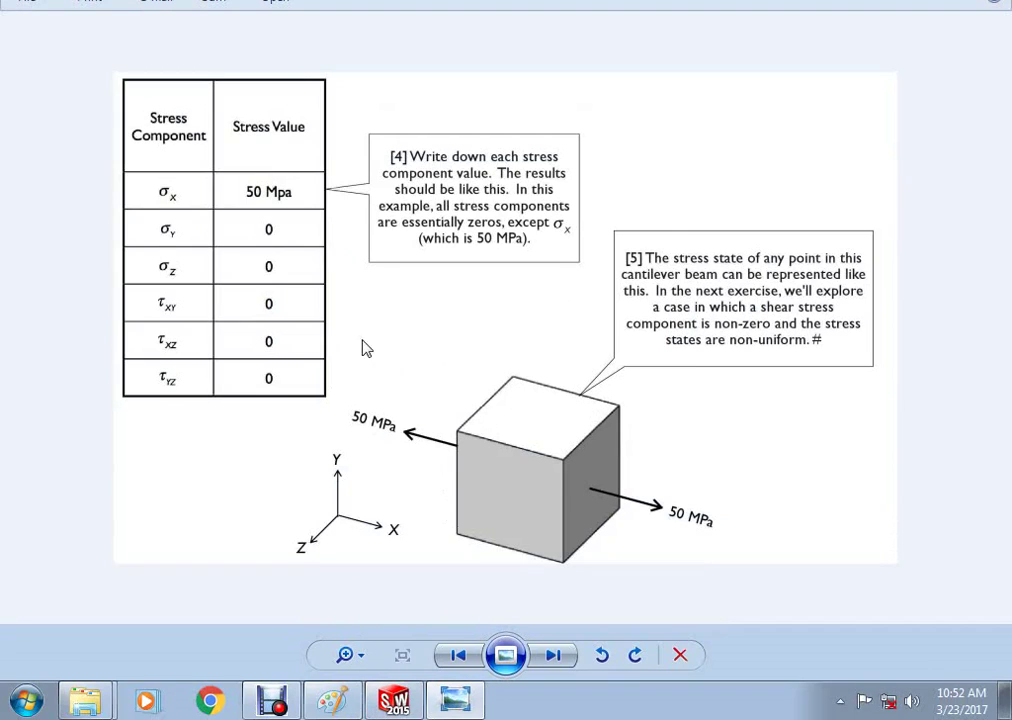
Switch to SOLIDWORKS and open a new sketch on the Right Plane of the empty part.
{"action": "left_click", "coordinate": [397, 703]}
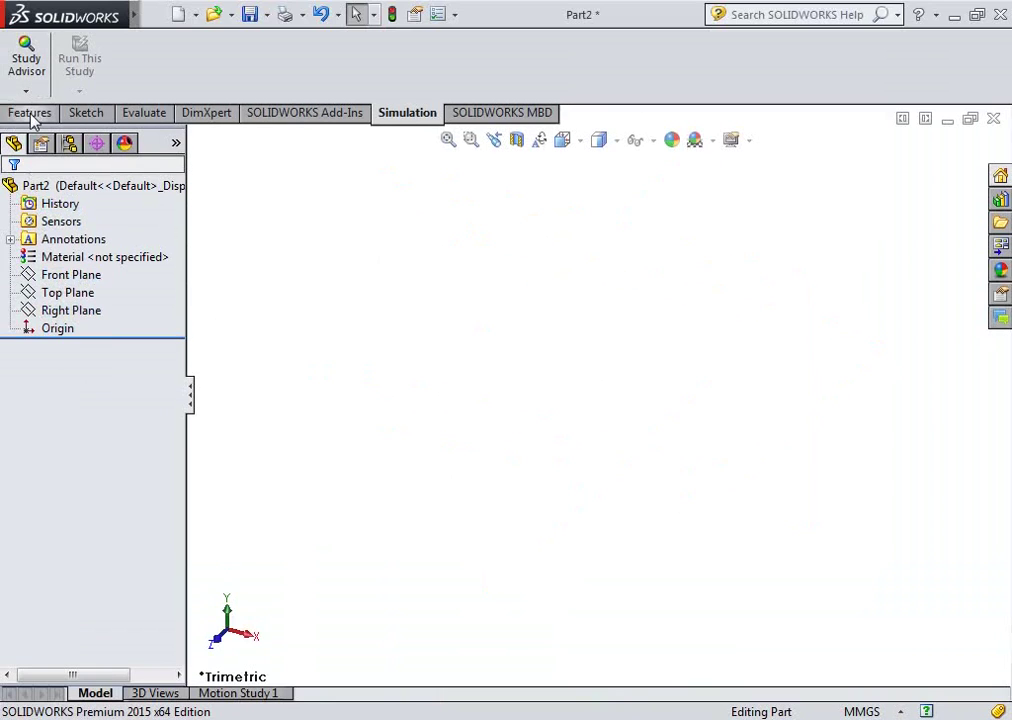
{"action": "left_click", "coordinate": [31, 75]}
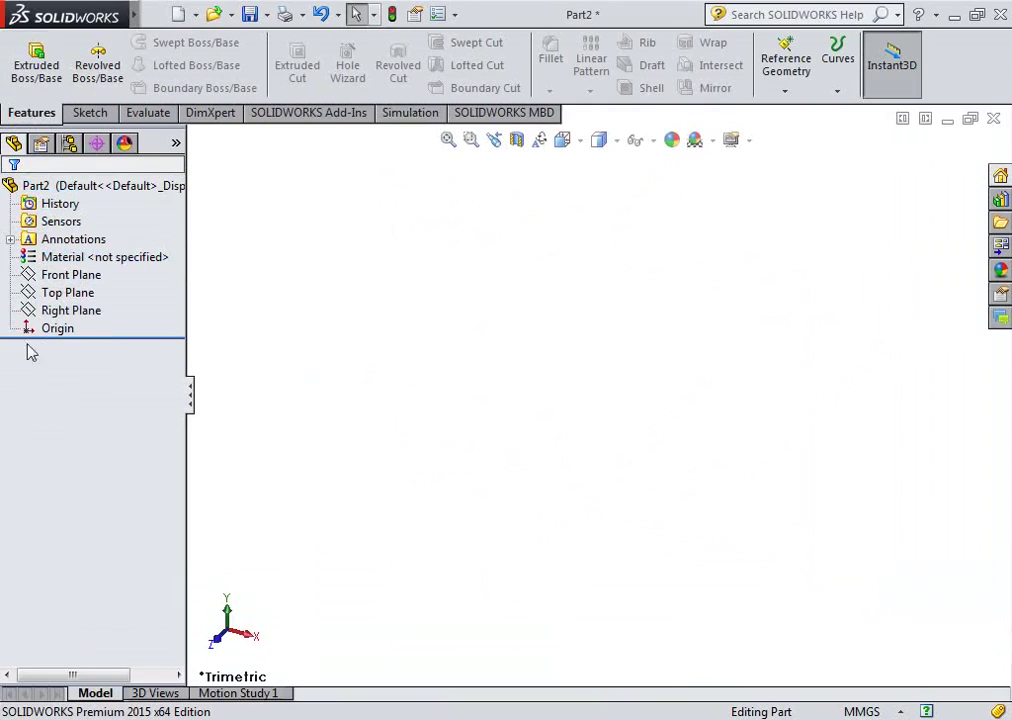
{"action": "left_click", "coordinate": [64, 311]}
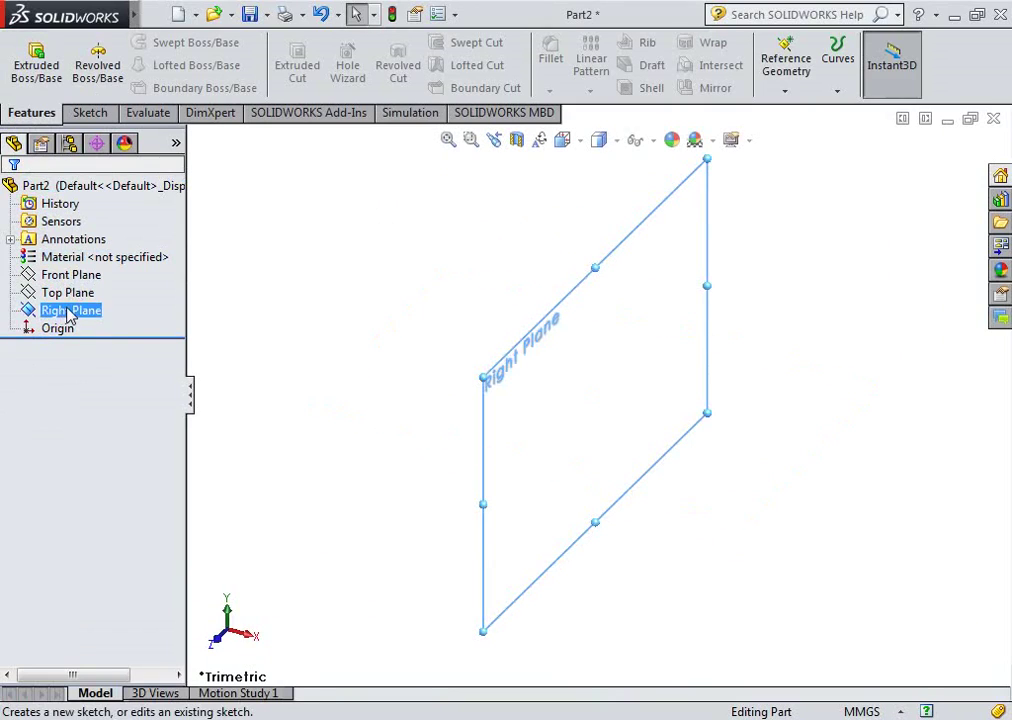
{"action": "left_click", "coordinate": [75, 290]}
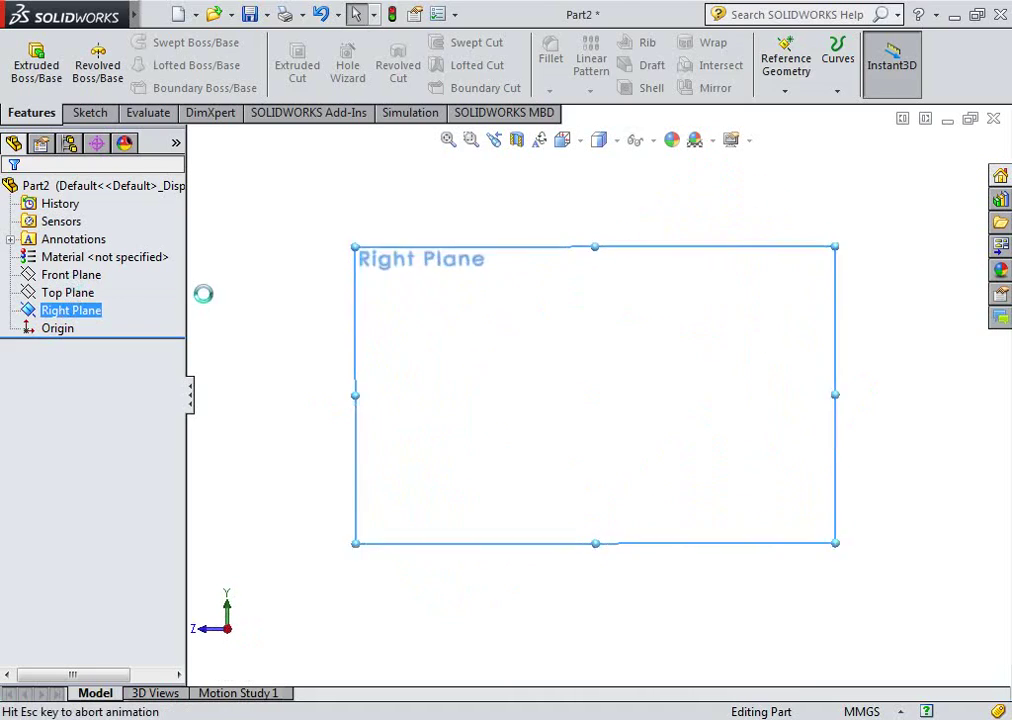
{"action": "left_click", "coordinate": [344, 255]}
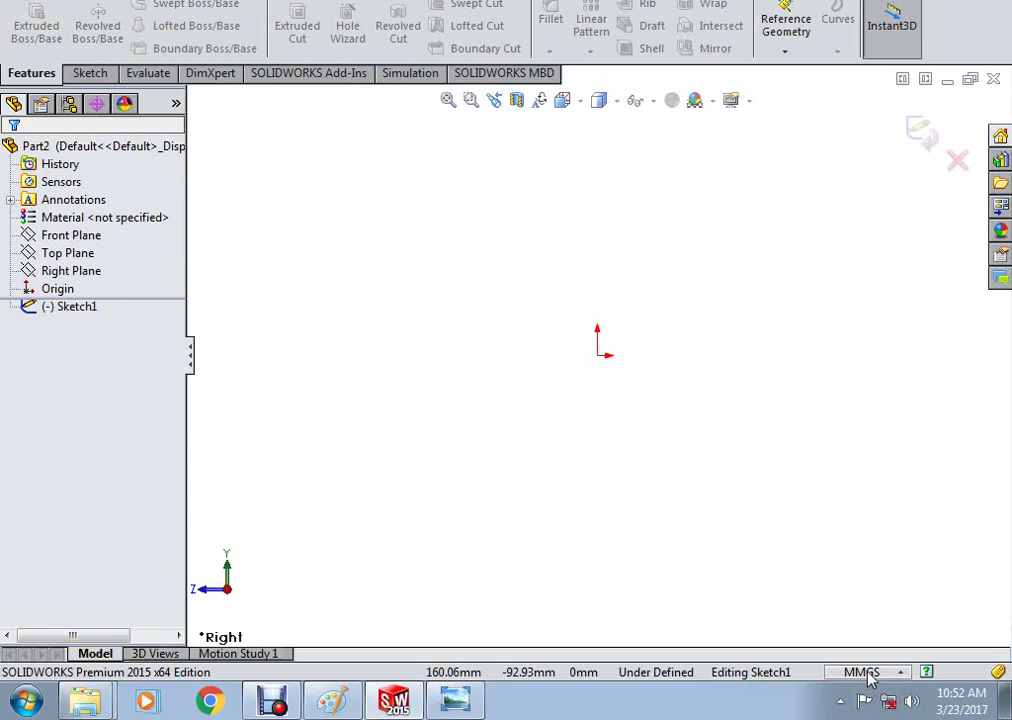
Sketch an upright corner rectangle with its lower-left corner on the origin.
{"action": "left_click", "coordinate": [87, 73]}
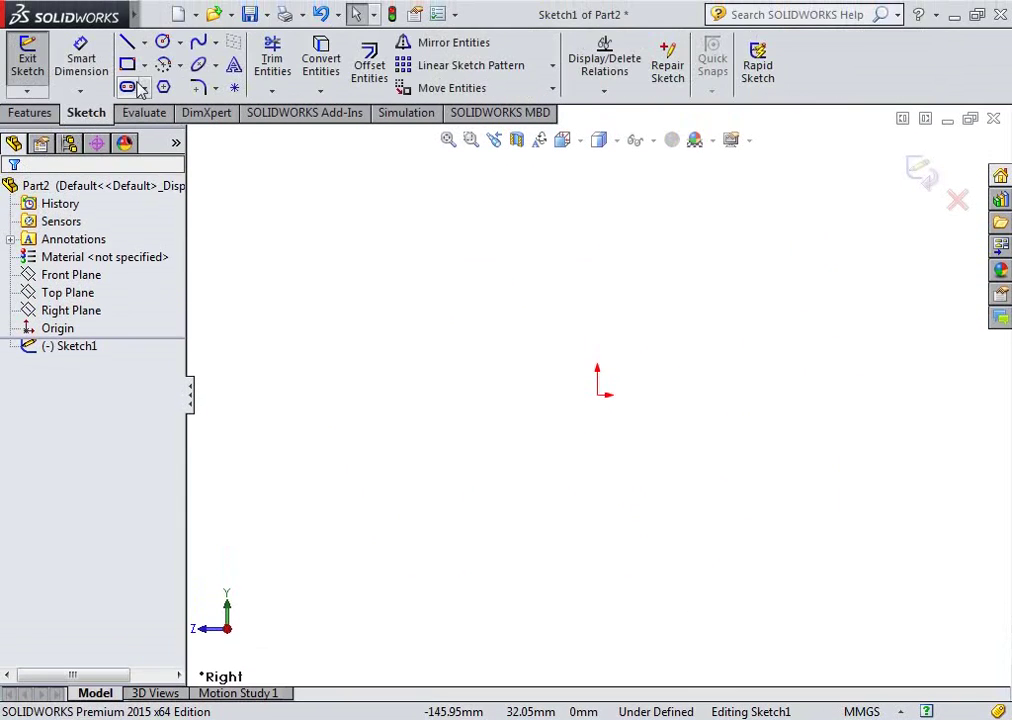
{"action": "left_click", "coordinate": [127, 64]}
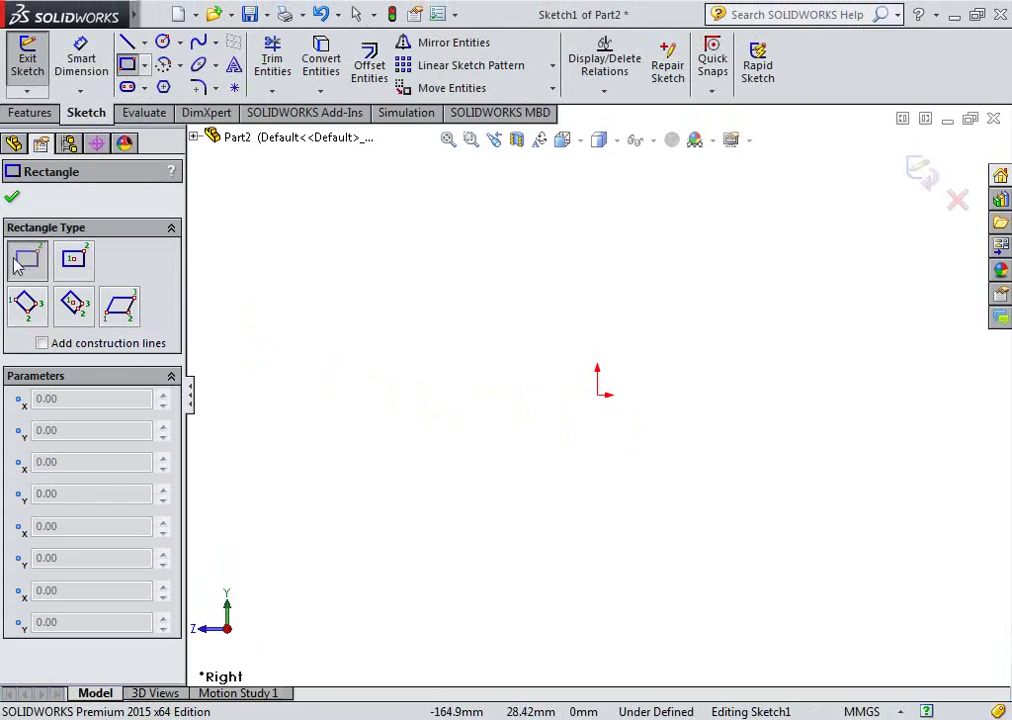
{"action": "left_click", "coordinate": [597, 395]}
{"action": "left_click", "coordinate": [671, 298]}
{"action": "left_click", "coordinate": [12, 197]}
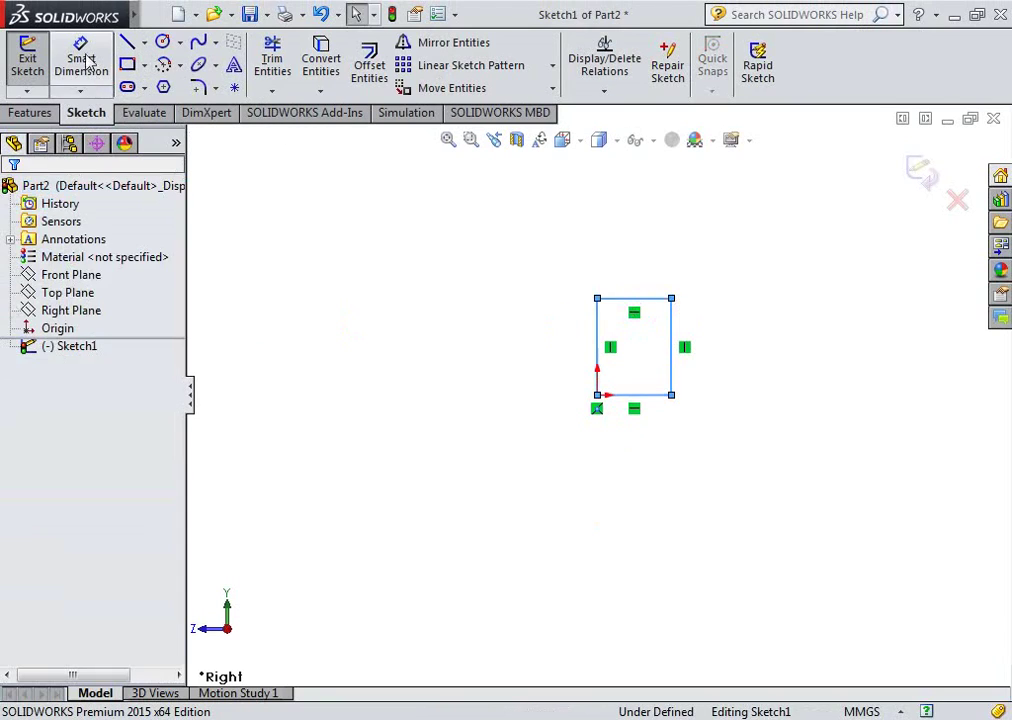
Dimension the rectangle 10 mm wide and 20 mm high, and exit the sketch.
{"action": "left_click", "coordinate": [74, 55]}
{"action": "left_click", "coordinate": [636, 396]}
{"action": "left_click", "coordinate": [726, 512]}
{"action": "type", "text": "10"}
{"action": "key", "text": "Return"}
{"action": "left_click", "coordinate": [598, 348]}
{"action": "left_click", "coordinate": [527, 358]}
{"action": "type", "text": "20"}
{"action": "key", "text": "Return"}
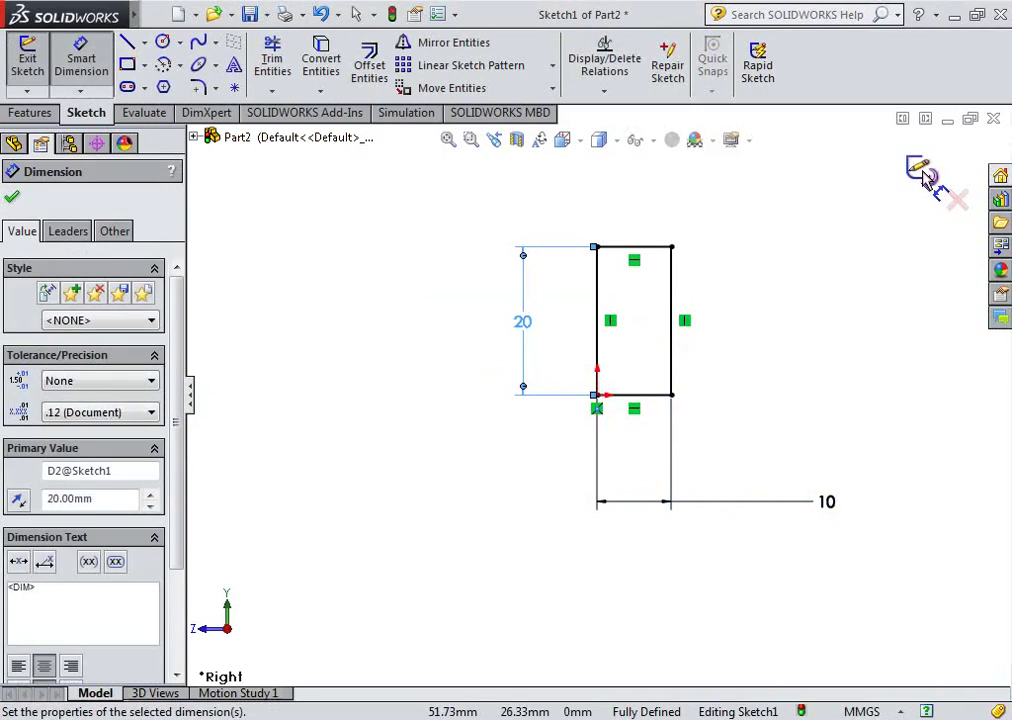
{"action": "left_click", "coordinate": [920, 172]}
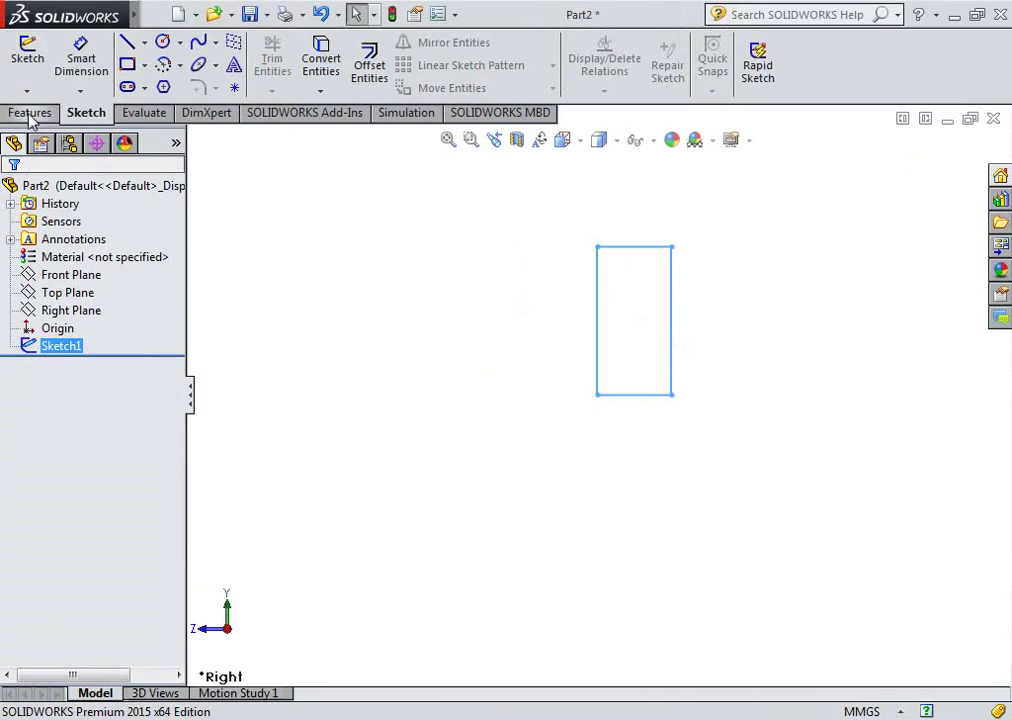
Extrude the rectangle profile as a blind boss 100 mm long from the sketch plane.
{"action": "left_click", "coordinate": [31, 113]}
{"action": "left_click", "coordinate": [40, 74]}
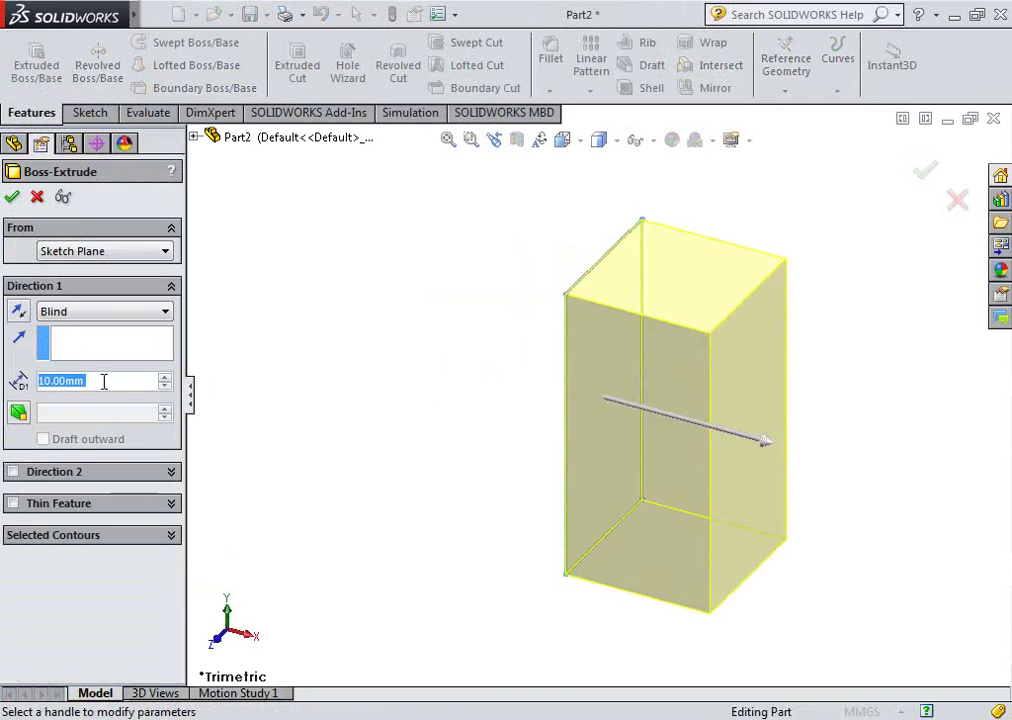
{"action": "type", "text": "100"}
{"action": "key", "text": "Return"}
{"action": "left_click", "coordinate": [12, 196]}
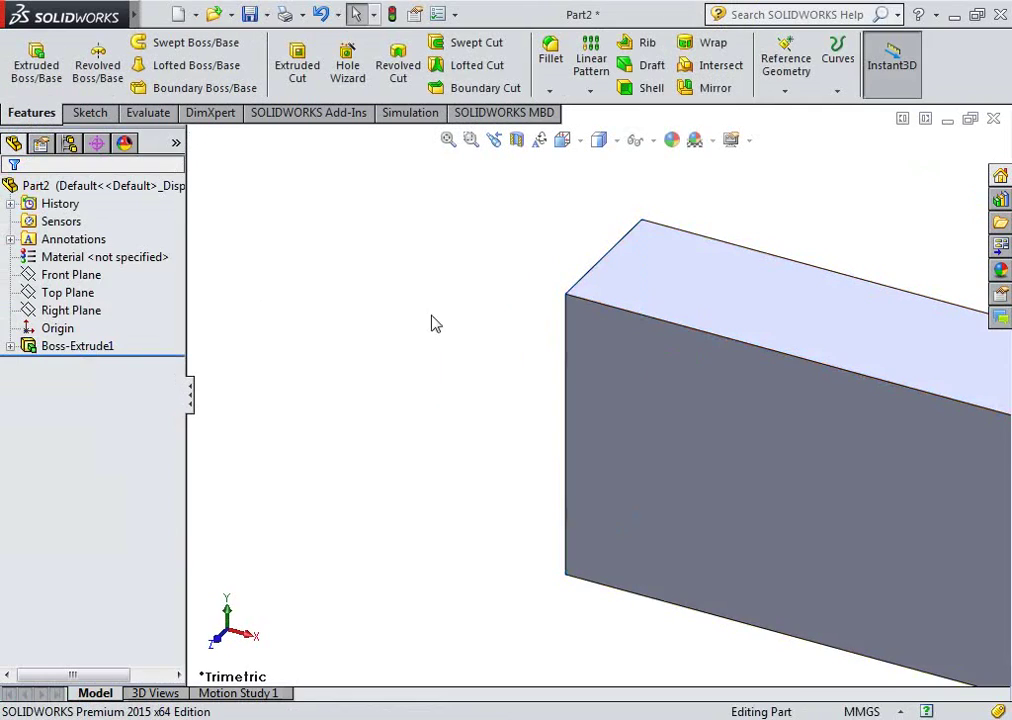
{"action": "key", "text": "f"}
{"action": "scroll", "coordinate": [596, 425], "scroll_direction": "down", "scroll_amount": 3}
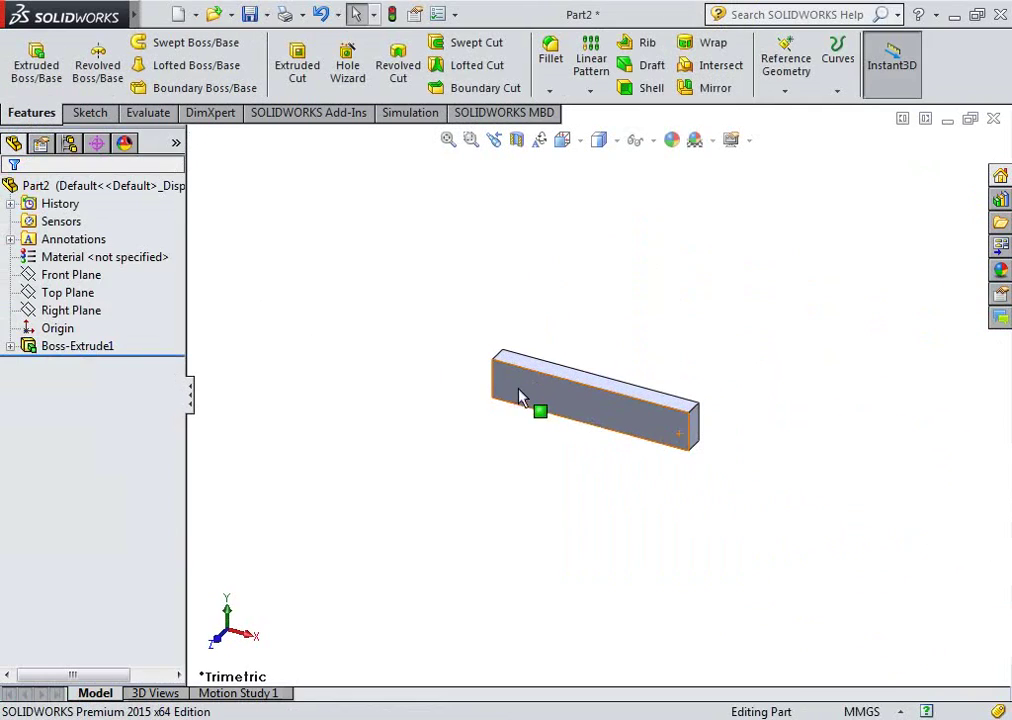
{"action": "scroll", "coordinate": [545, 430], "scroll_direction": "down", "scroll_amount": 2}
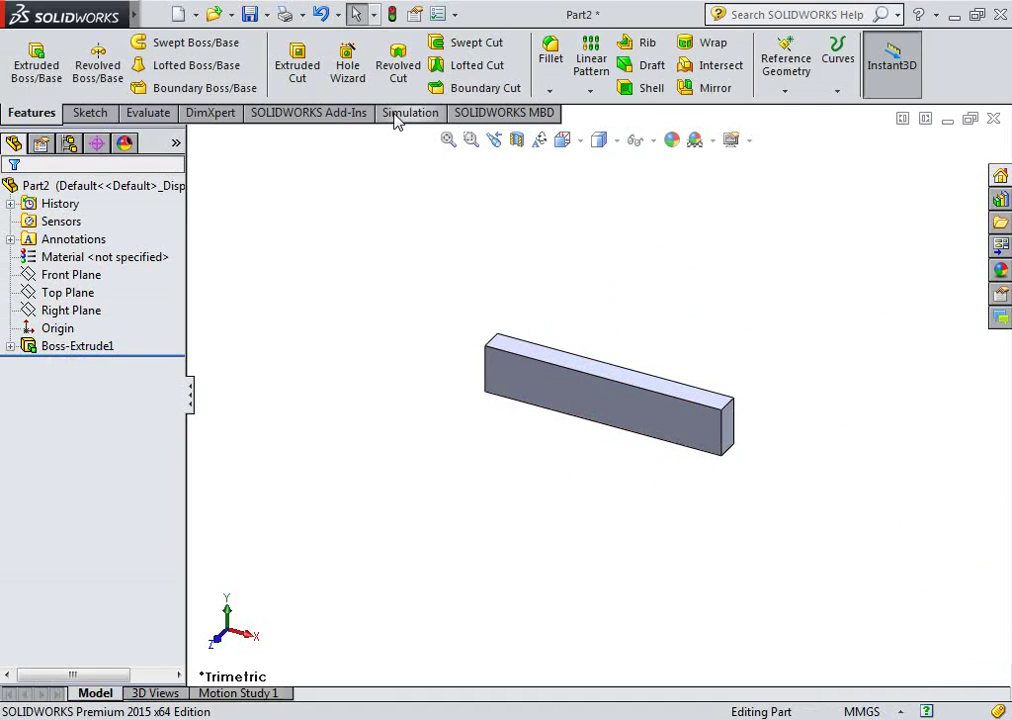
Create a new simulation study of type Static named Static 1.
{"action": "left_click", "coordinate": [405, 113]}
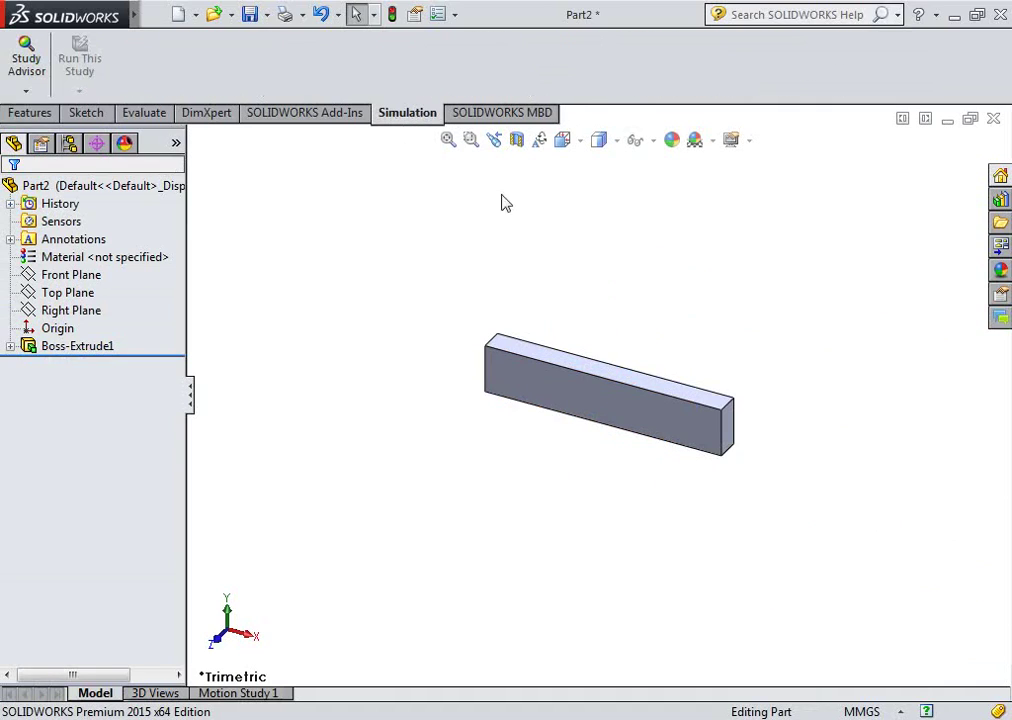
{"action": "left_click", "coordinate": [25, 92]}
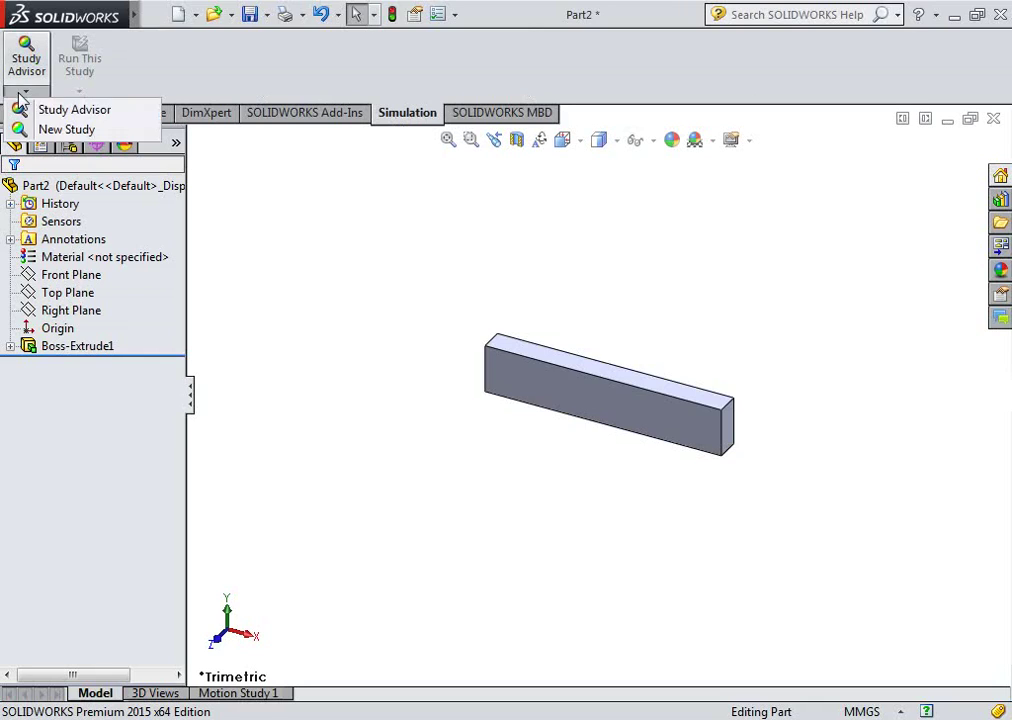
{"action": "left_click", "coordinate": [60, 129]}
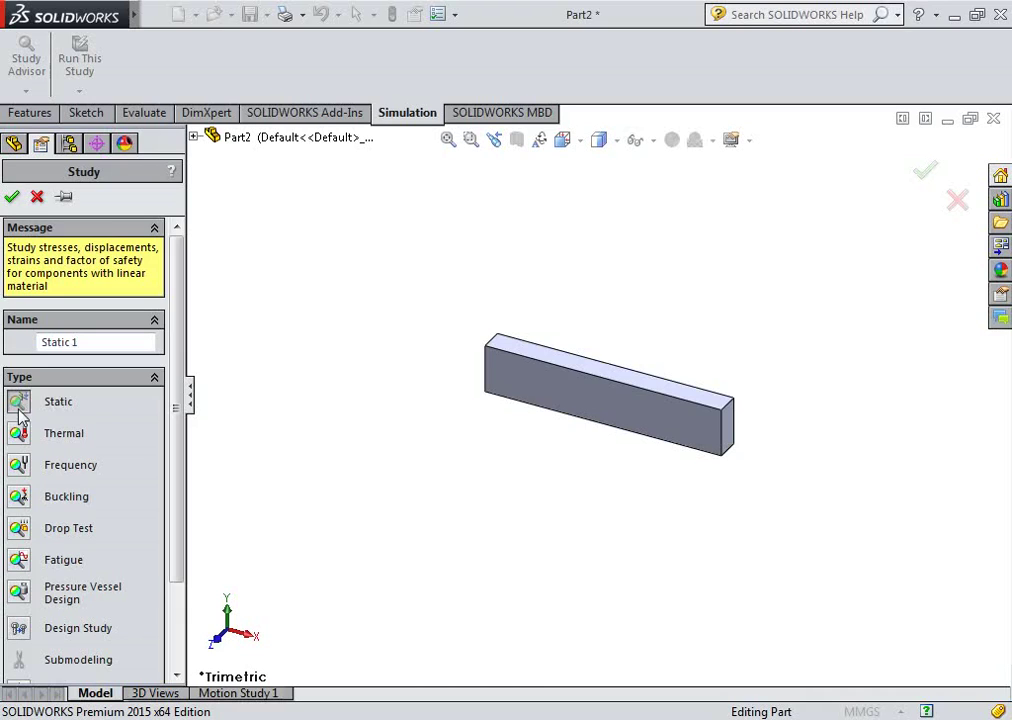
{"action": "left_click", "coordinate": [11, 197]}
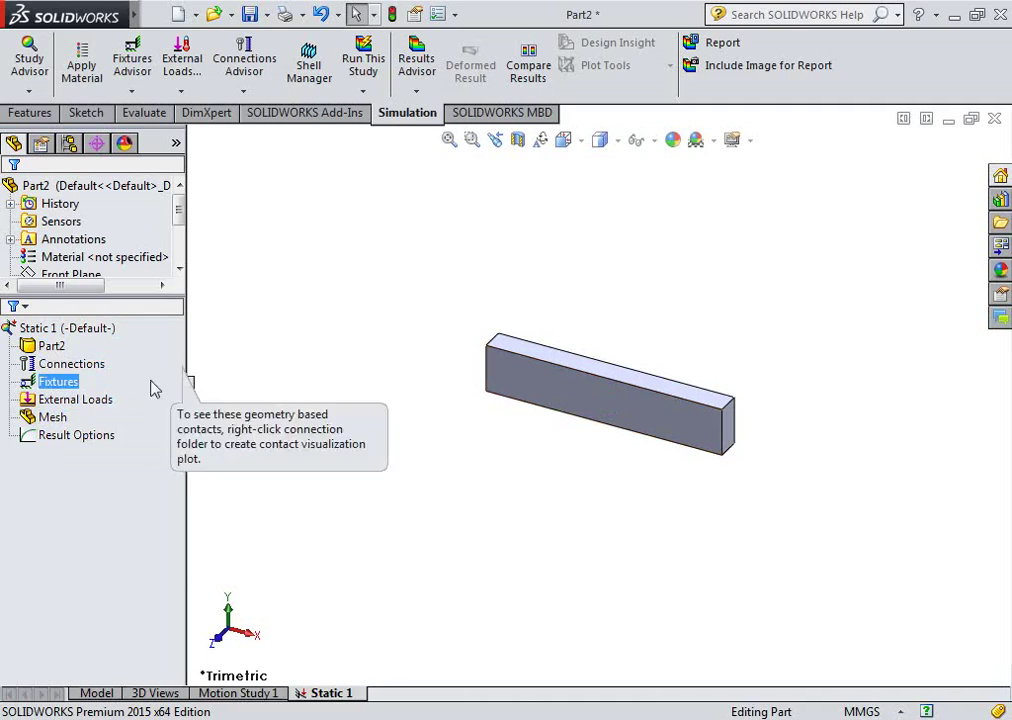
Apply the Alloy Steel material from the SOLIDWORKS steel library to the beam in the study.
{"action": "right_click", "coordinate": [57, 349]}
{"action": "left_click", "coordinate": [131, 365]}
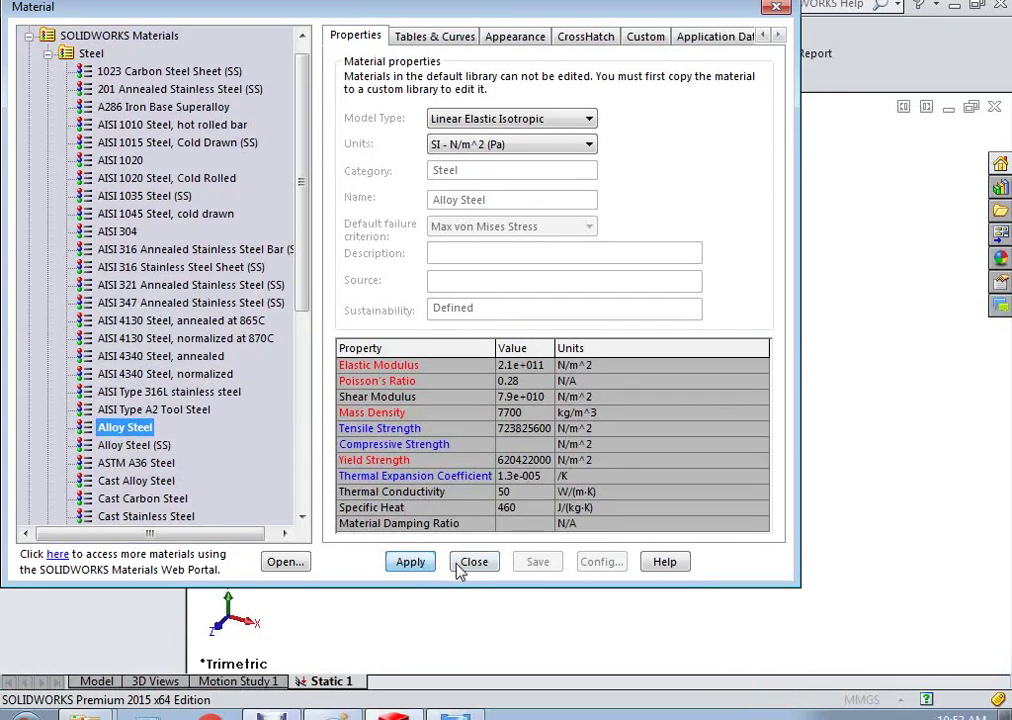
{"action": "left_click", "coordinate": [474, 562]}
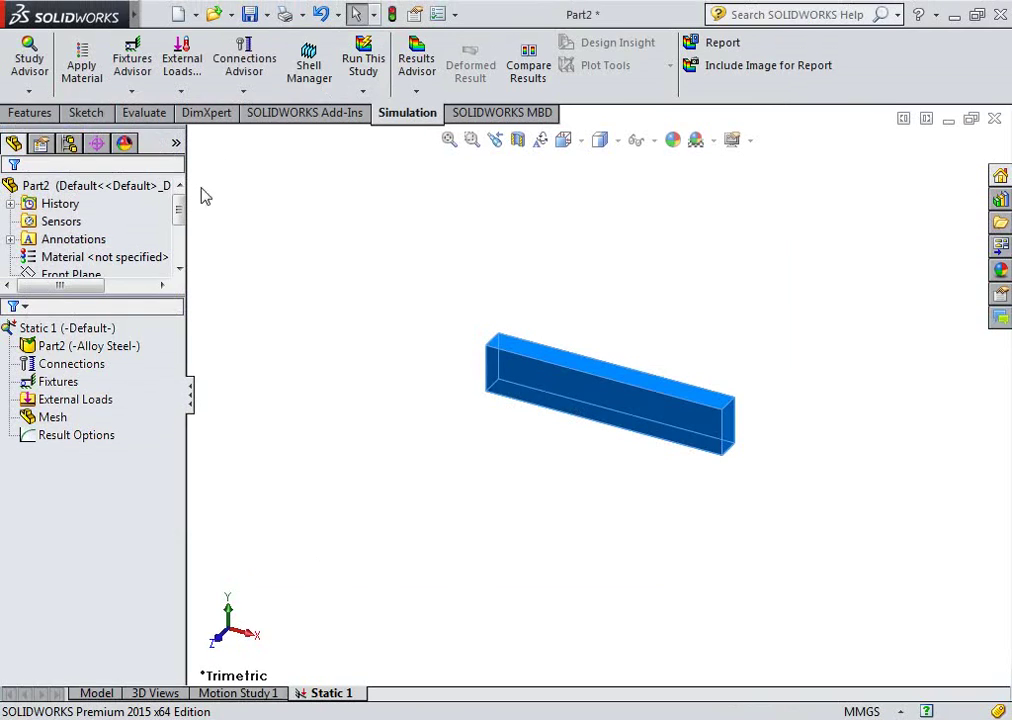
Add a Fixed Geometry fixture to the beam's end face at the origin.
{"action": "left_click", "coordinate": [155, 409]}
{"action": "left_click", "coordinate": [58, 383]}
{"action": "right_click", "coordinate": [64, 386]}
{"action": "left_click", "coordinate": [88, 424]}
{"action": "middle_click_drag", "start_coordinate": [427, 383], "coordinate": [525, 376]}
{"action": "left_click", "coordinate": [525, 376]}
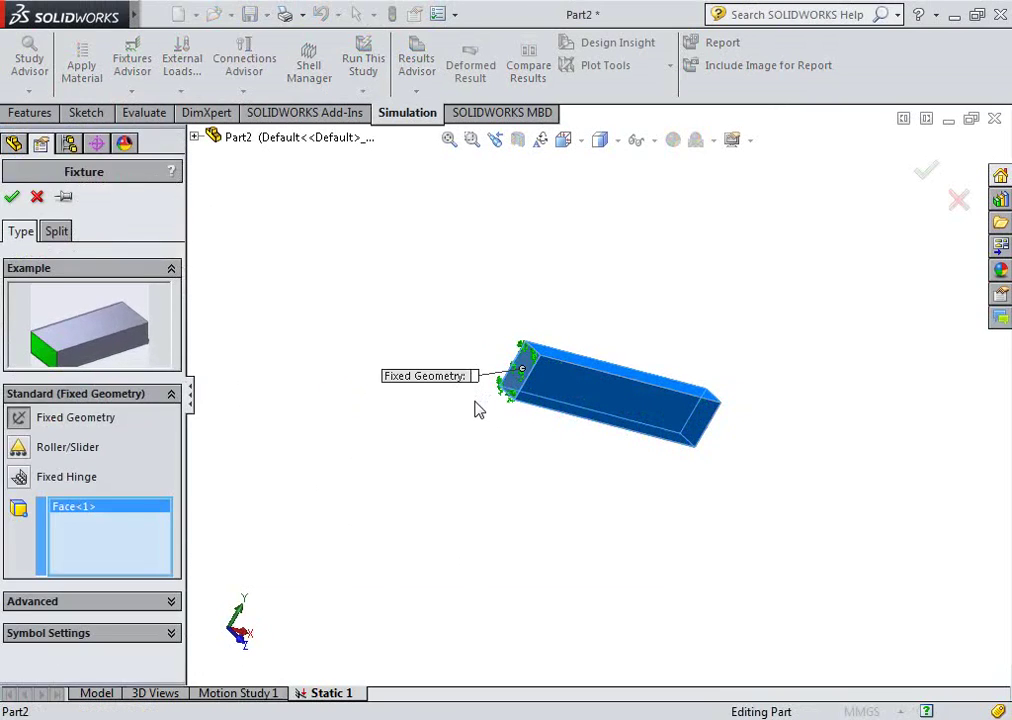
{"action": "left_click", "coordinate": [12, 196]}
Apply a 10000 N normal force to the beam's free end face, with reversed direction so it pulls outward along X.
{"action": "middle_click_drag", "start_coordinate": [418, 486], "coordinate": [131, 512]}
{"action": "left_click", "coordinate": [78, 418]}
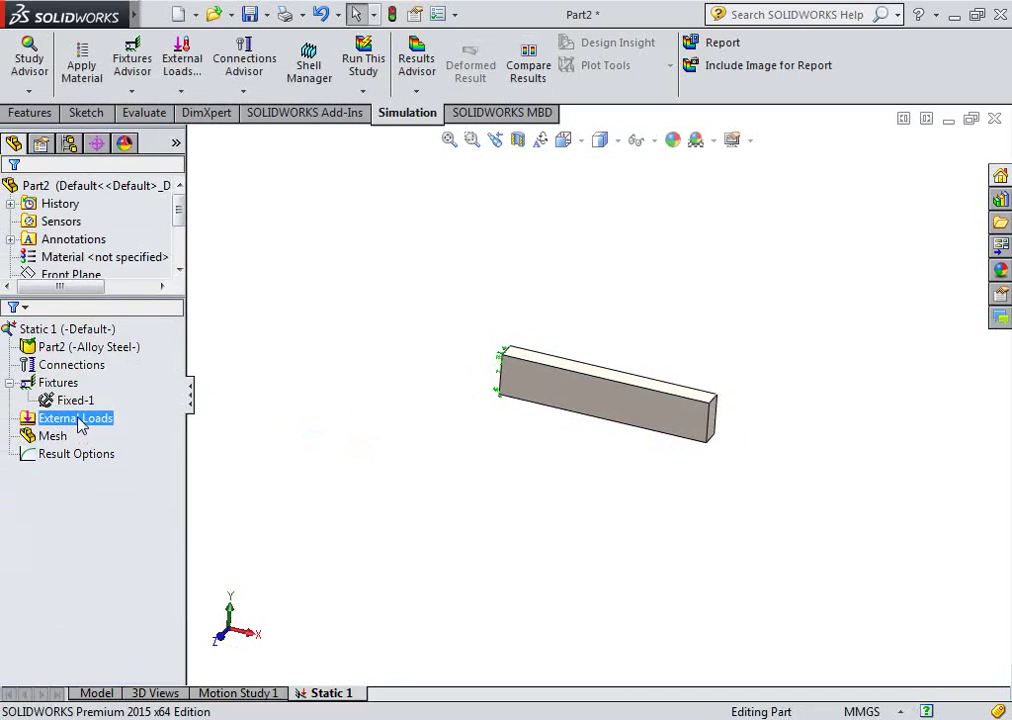
{"action": "right_click", "coordinate": [85, 421]}
{"action": "left_click", "coordinate": [112, 56]}
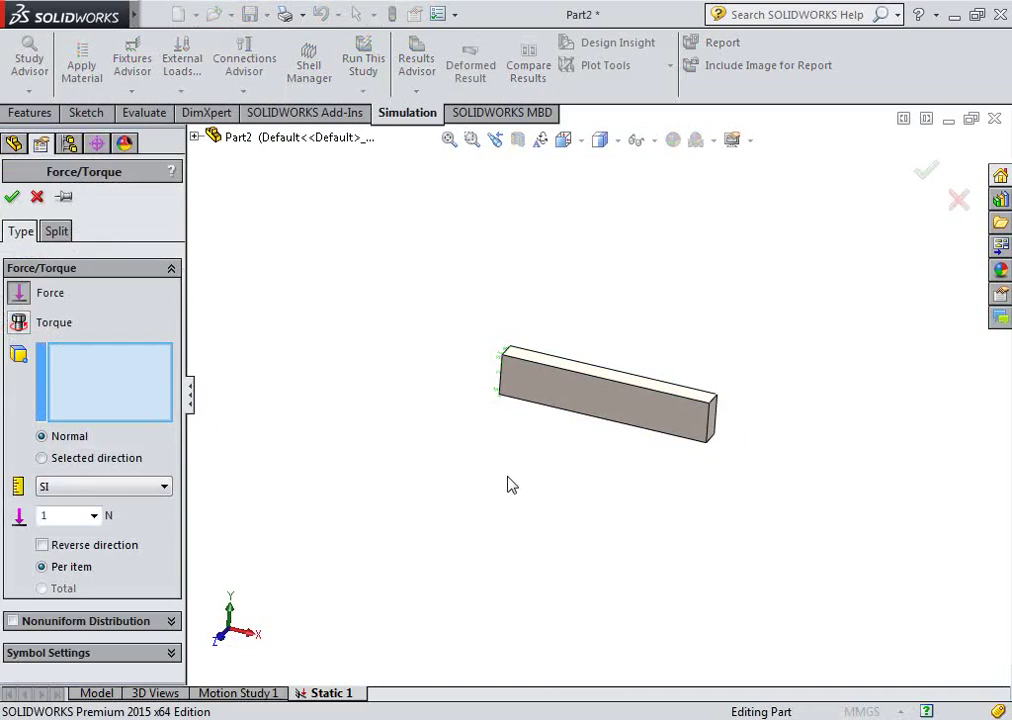
{"action": "middle_click_drag", "start_coordinate": [508, 483], "coordinate": [664, 422]}
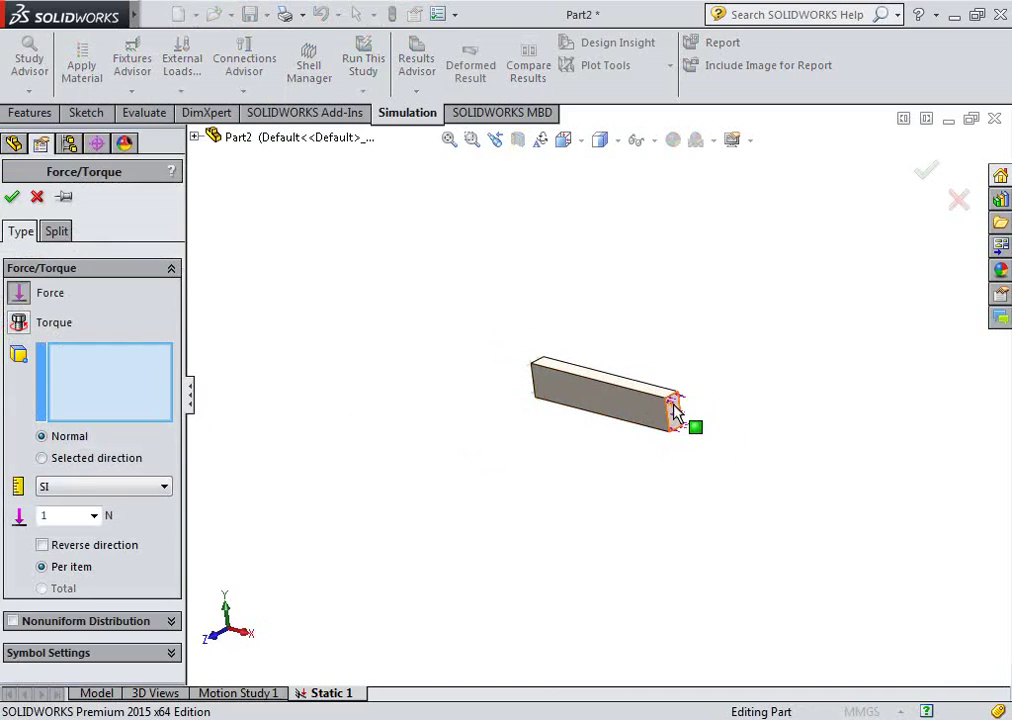
{"action": "left_click", "coordinate": [675, 410]}
{"action": "scroll", "coordinate": [558, 443], "scroll_direction": "down", "scroll_amount": 3}
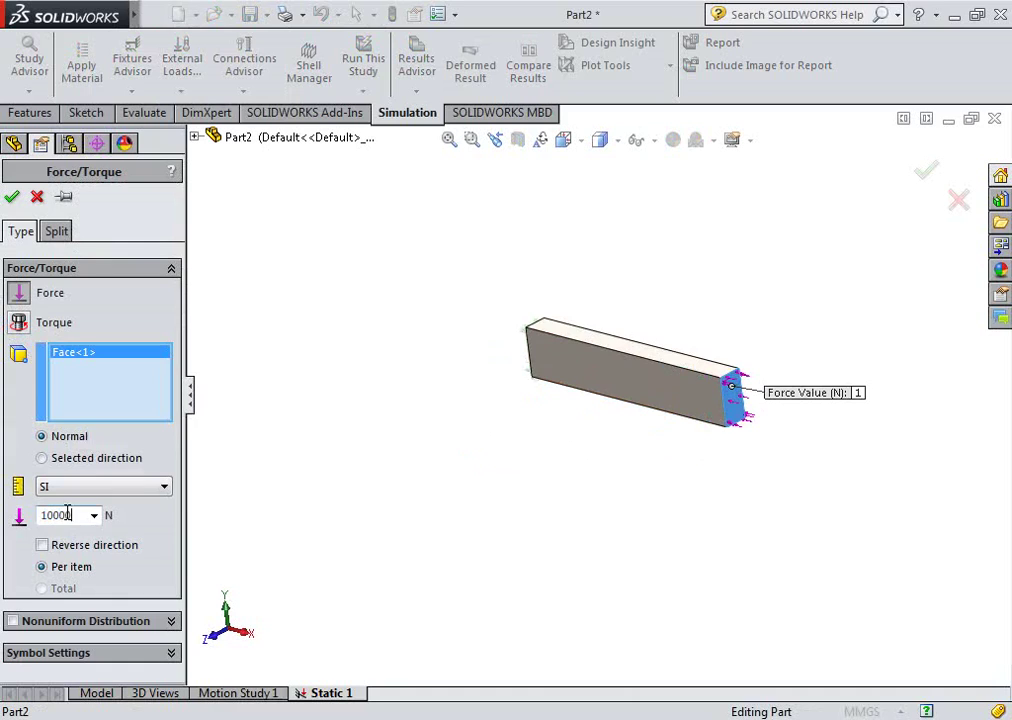
{"action": "left_click", "coordinate": [42, 545]}
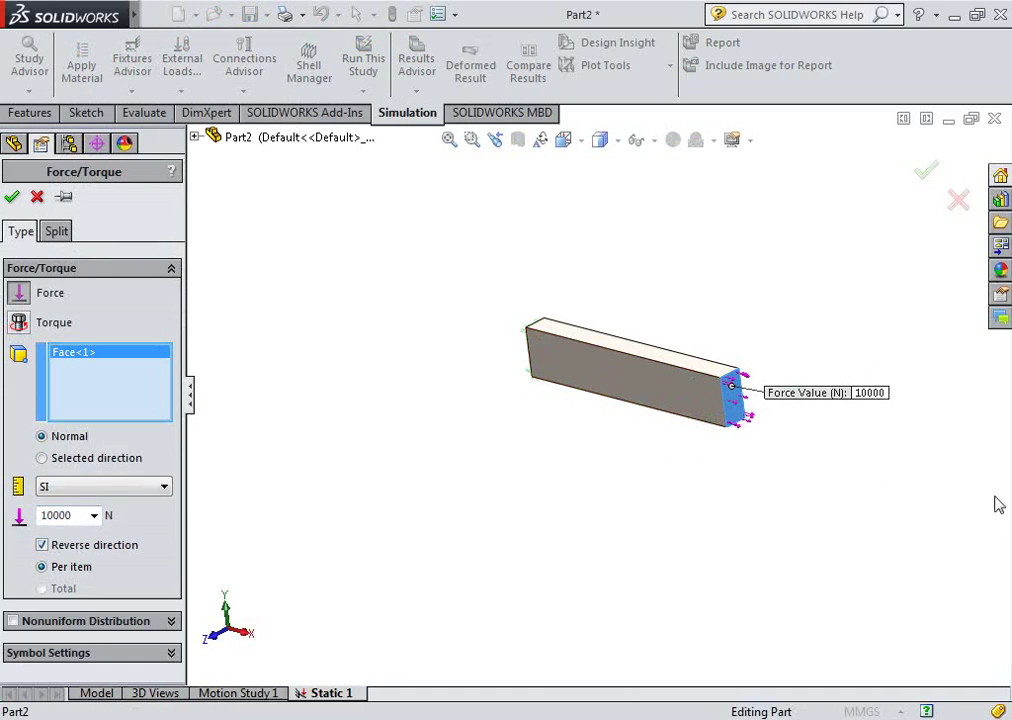
{"action": "left_click", "coordinate": [12, 197]}
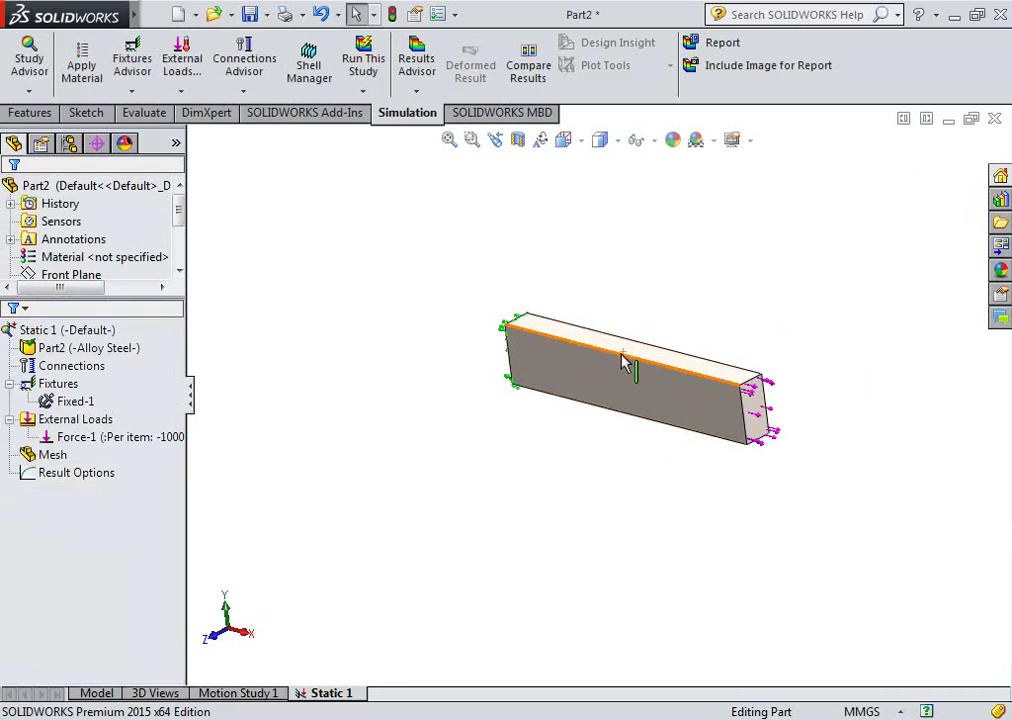
Run the Static 1 study on the fixed and loaded beam.
{"action": "middle_click_drag", "start_coordinate": [623, 357], "coordinate": [676, 327]}
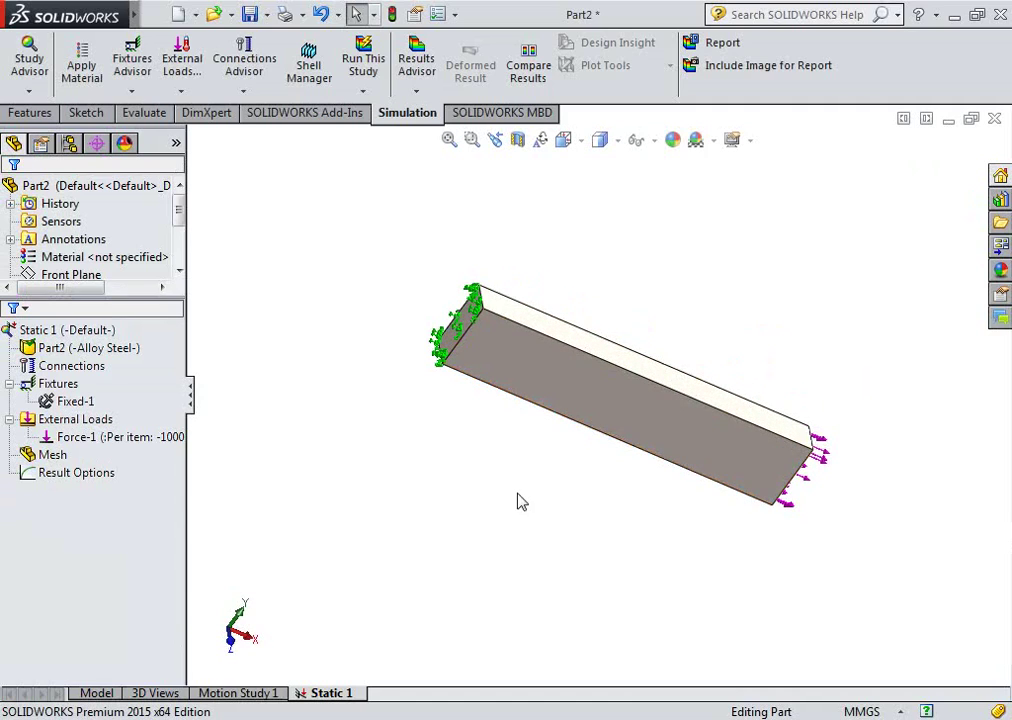
{"action": "scroll", "coordinate": [605, 293], "scroll_direction": "down", "scroll_amount": 2}
{"action": "scroll", "coordinate": [610, 307], "scroll_direction": "up", "scroll_amount": 4}
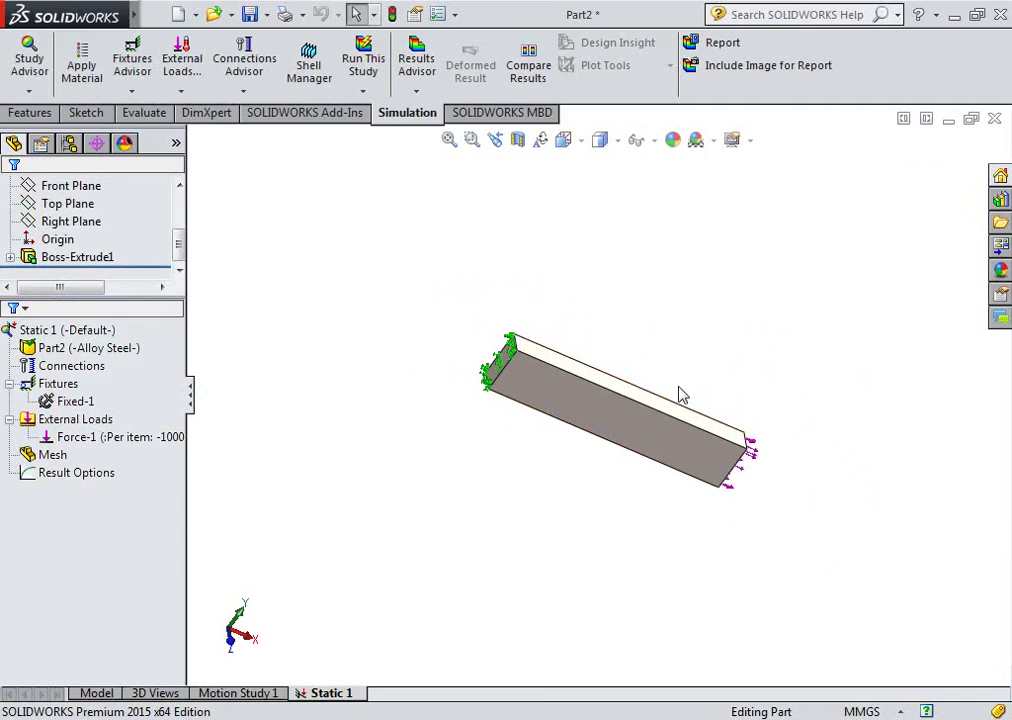
{"action": "left_click", "coordinate": [362, 62]}
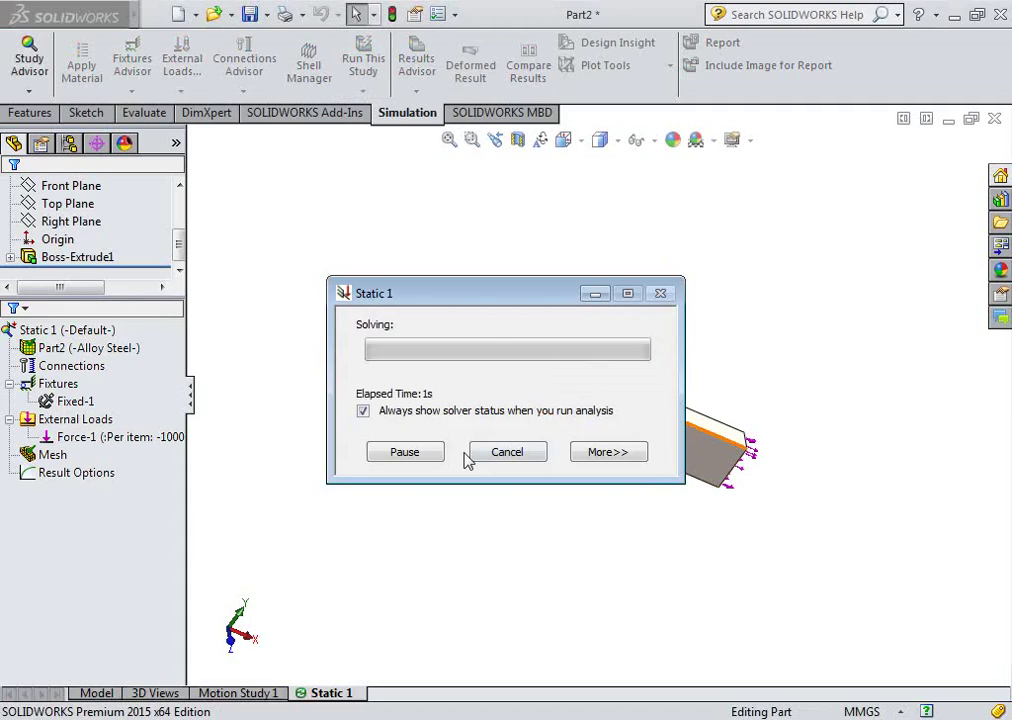
{"action": "middle_click_drag", "start_coordinate": [448, 438], "coordinate": [637, 485]}
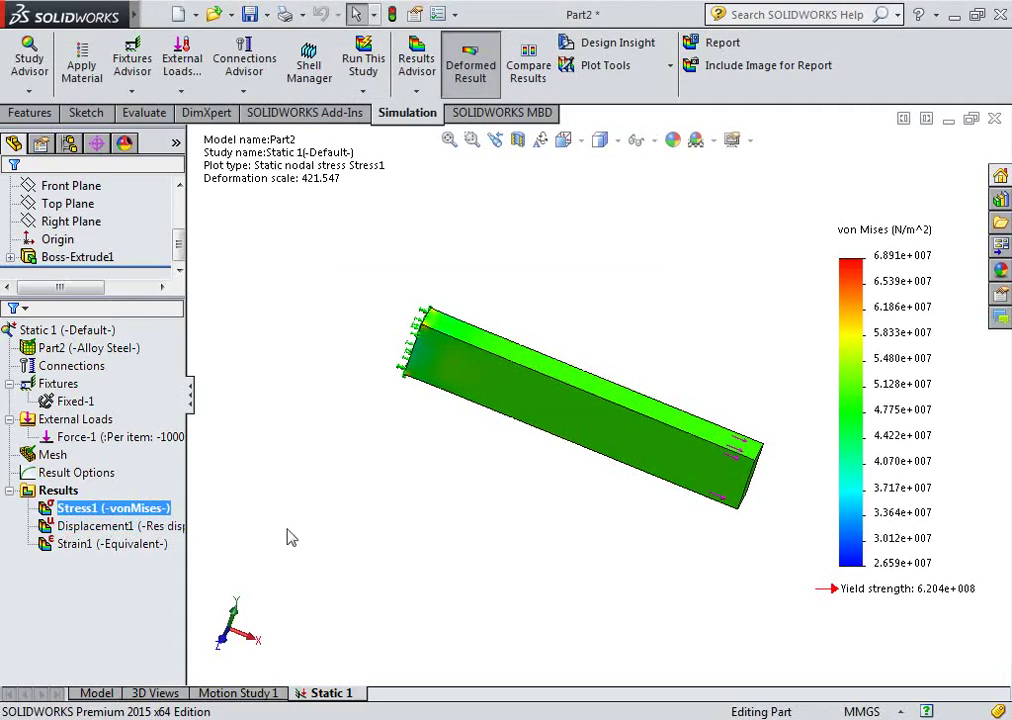
Change the Stress1 result plot's component to SX: X Normal Stress.
{"action": "right_click", "coordinate": [143, 516]}
{"action": "left_click", "coordinate": [492, 566]}
{"action": "middle_click_drag", "start_coordinate": [530, 495], "coordinate": [531, 528]}
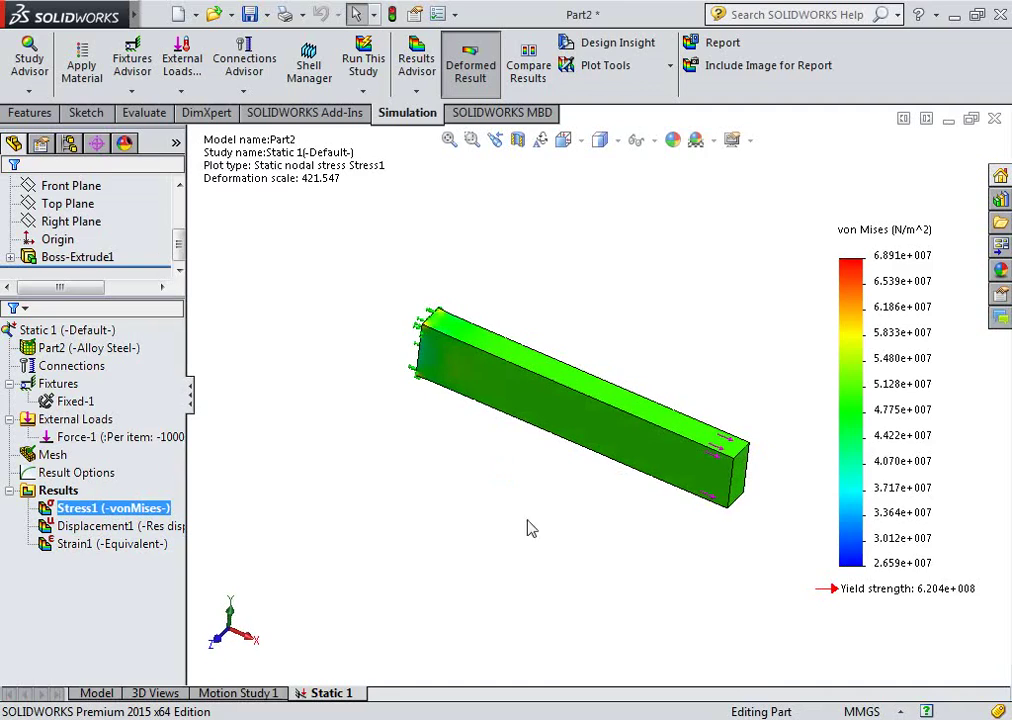
{"action": "right_click", "coordinate": [119, 512]}
{"action": "left_click", "coordinate": [199, 199]}
{"action": "left_click", "coordinate": [102, 316]}
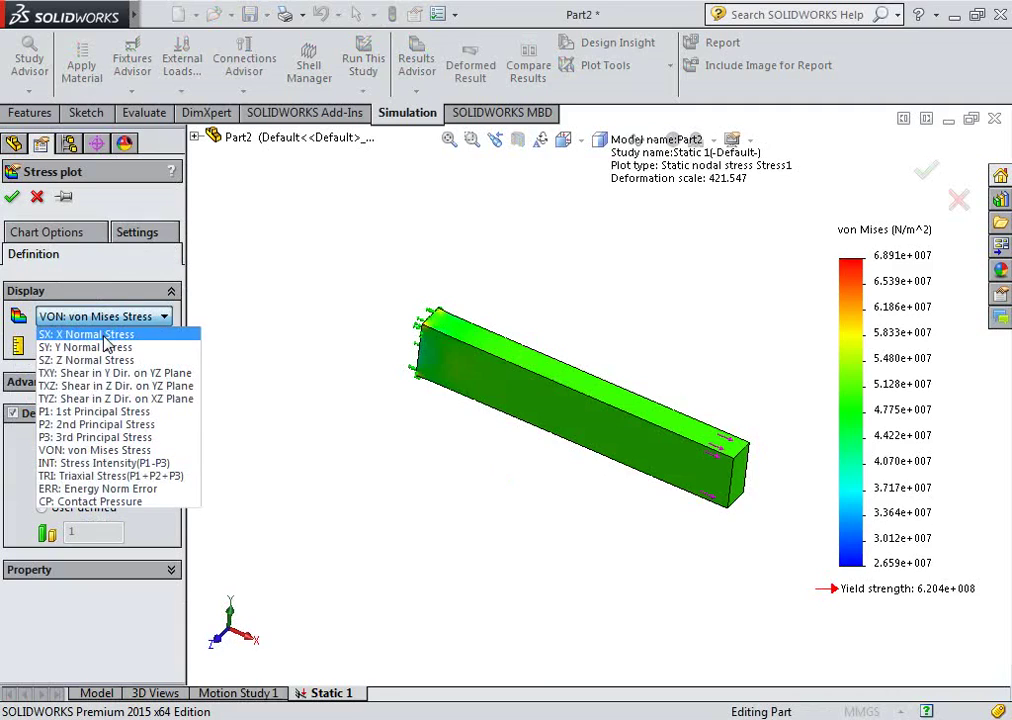
{"action": "left_click", "coordinate": [104, 336]}
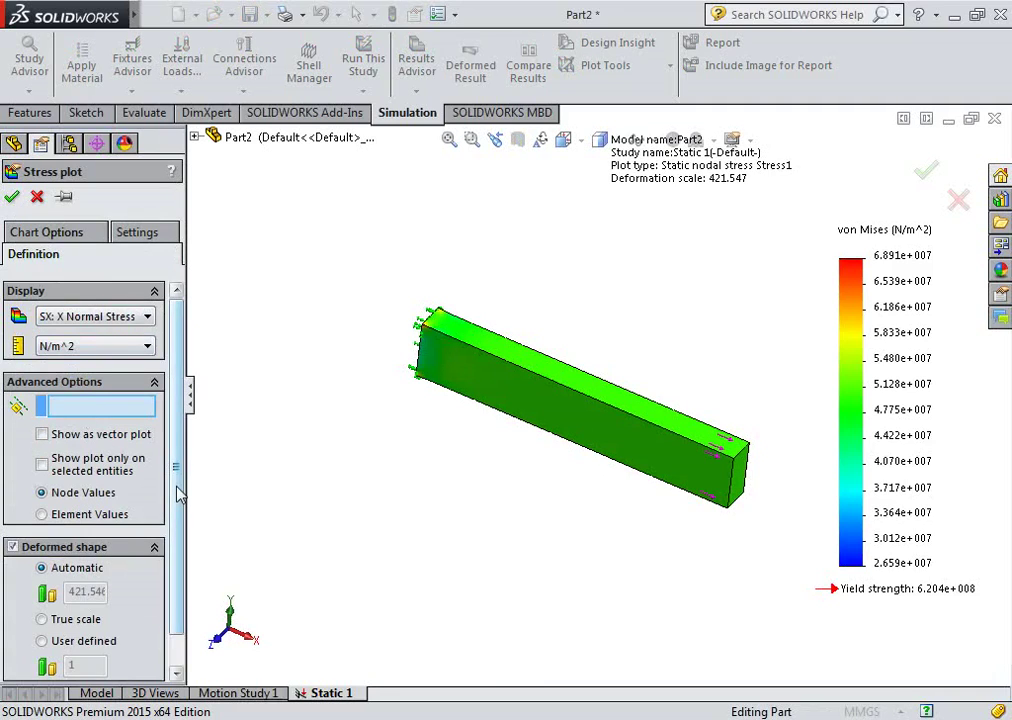
{"action": "scroll", "coordinate": [170, 540], "scroll_direction": "down", "scroll_amount": 2}
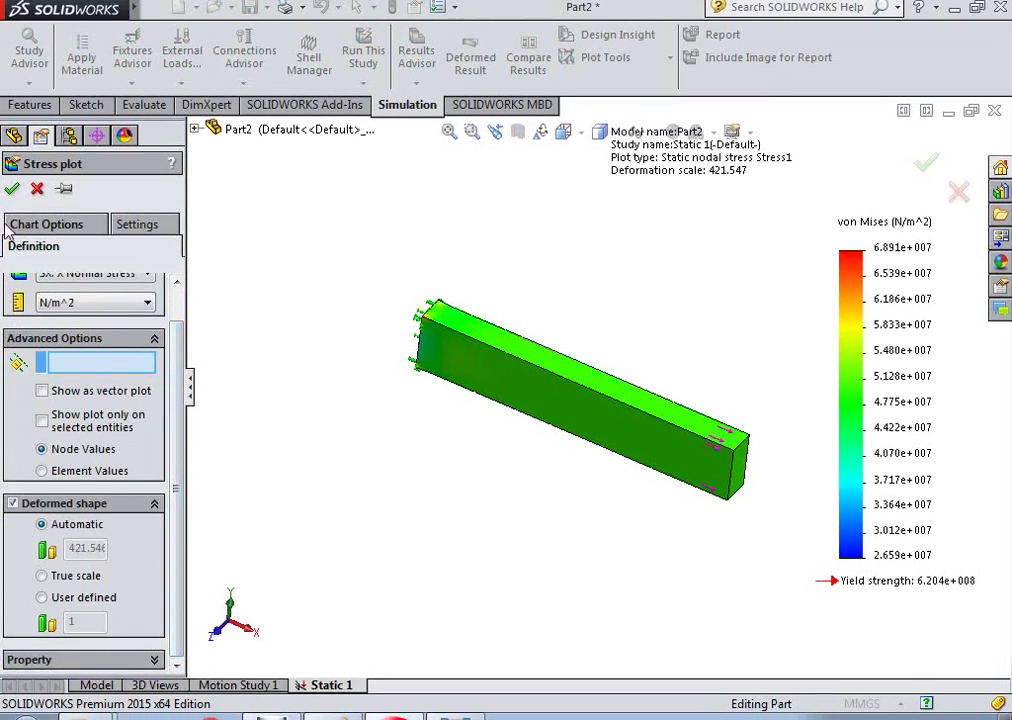
{"action": "left_click", "coordinate": [137, 229]}
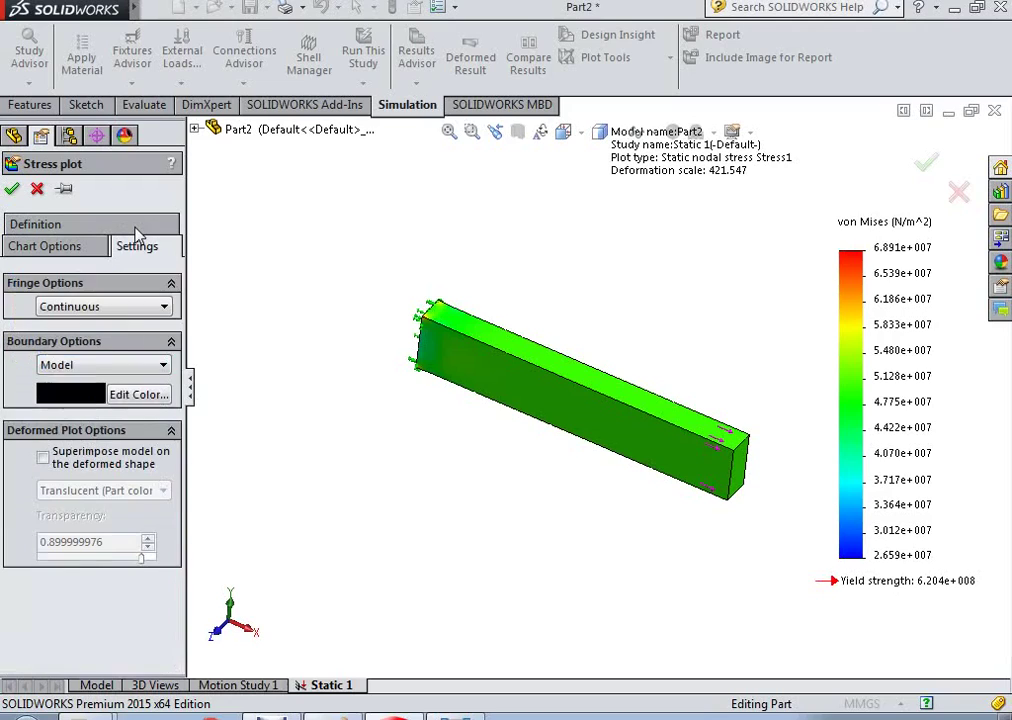
{"action": "left_click", "coordinate": [12, 188]}
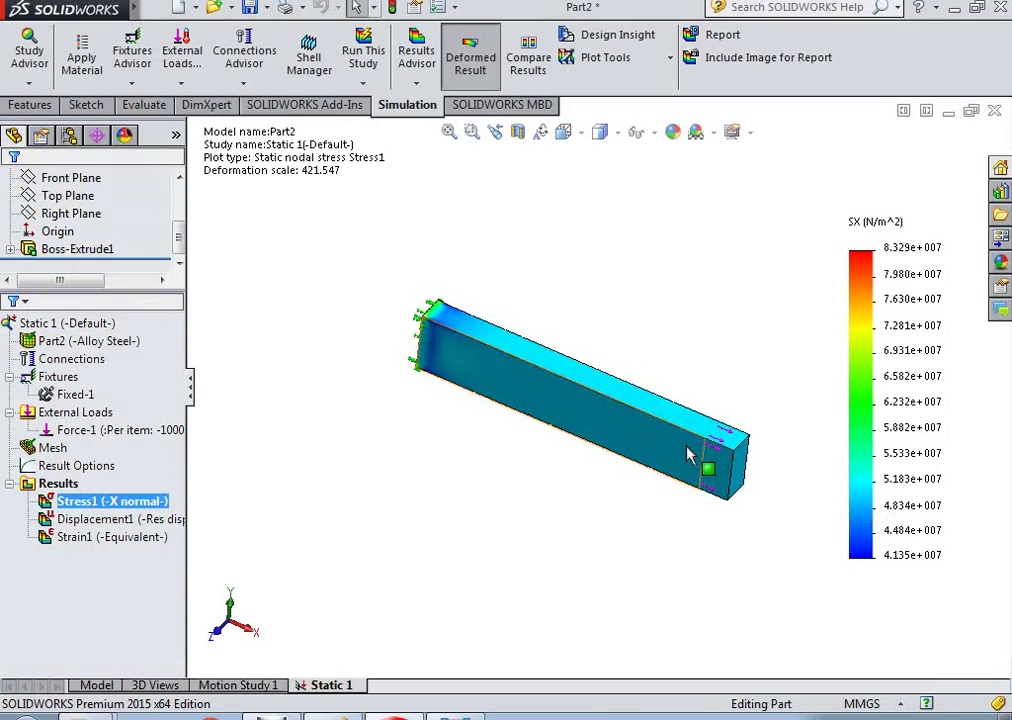
Examine the chart options and display settings of the X normal stress plot.
{"action": "double_click", "coordinate": [886, 233]}
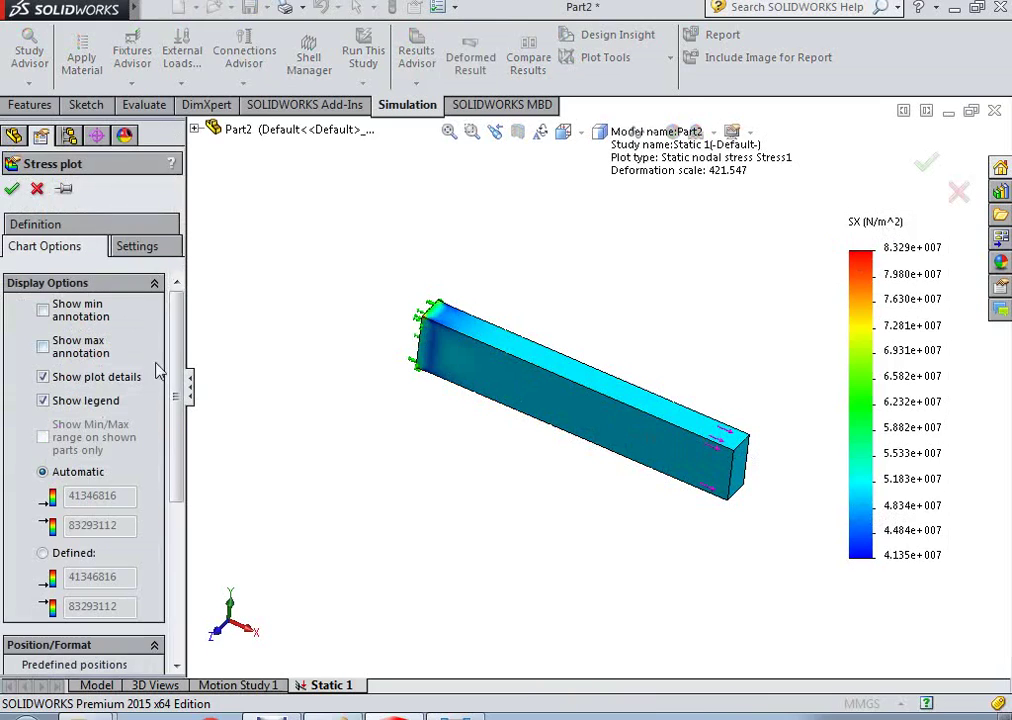
{"action": "left_click", "coordinate": [132, 250]}
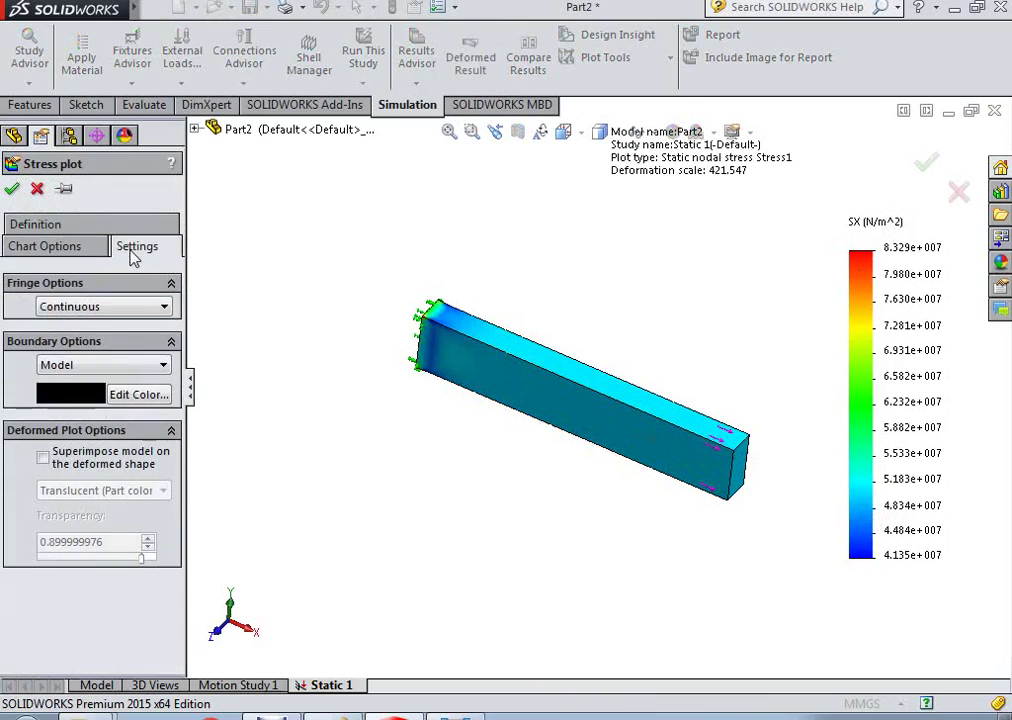
{"action": "left_click", "coordinate": [45, 246]}
{"action": "scroll", "coordinate": [180, 350], "scroll_direction": "down", "scroll_amount": 1}
{"action": "left_click_drag", "start_coordinate": [180, 350], "coordinate": [165, 312]}
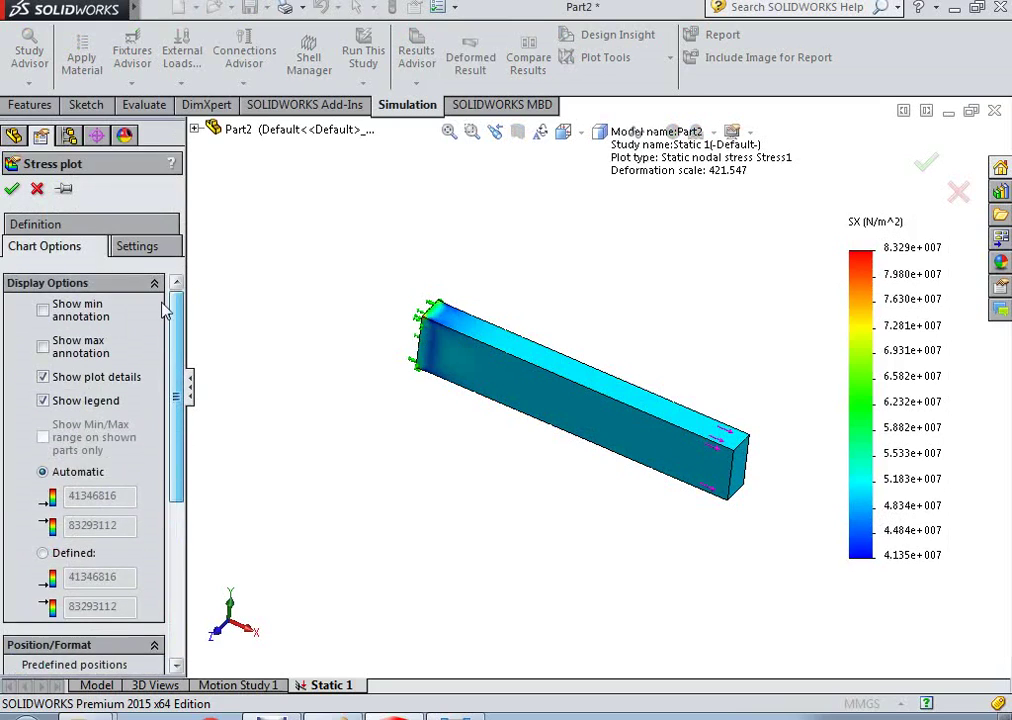
{"action": "left_click", "coordinate": [128, 252]}
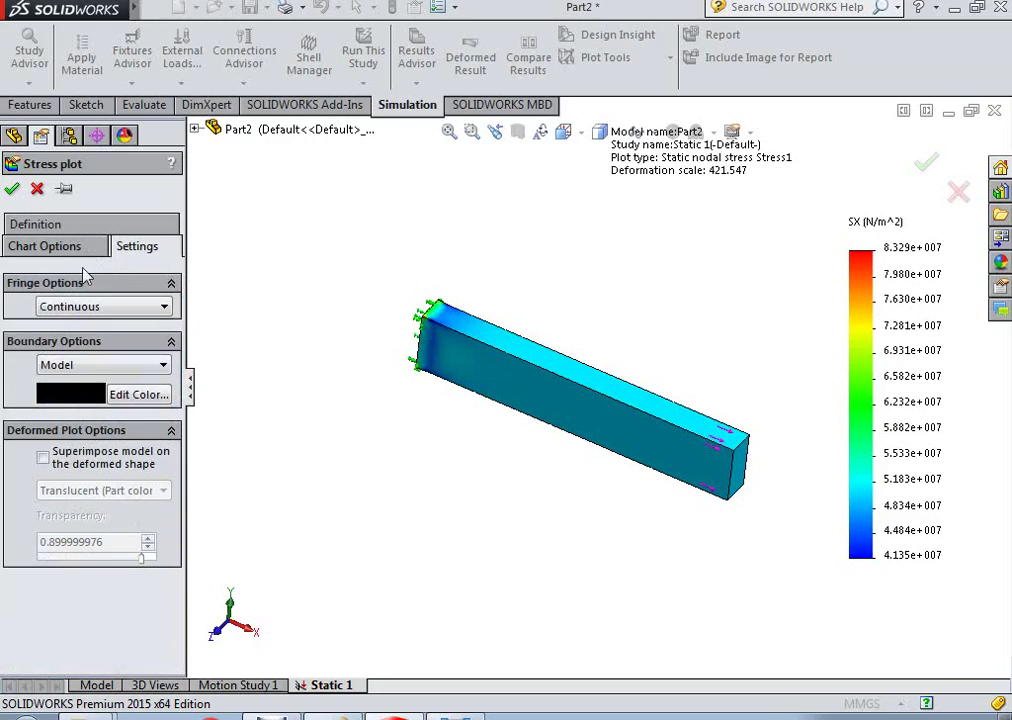
{"action": "left_click", "coordinate": [24, 247]}
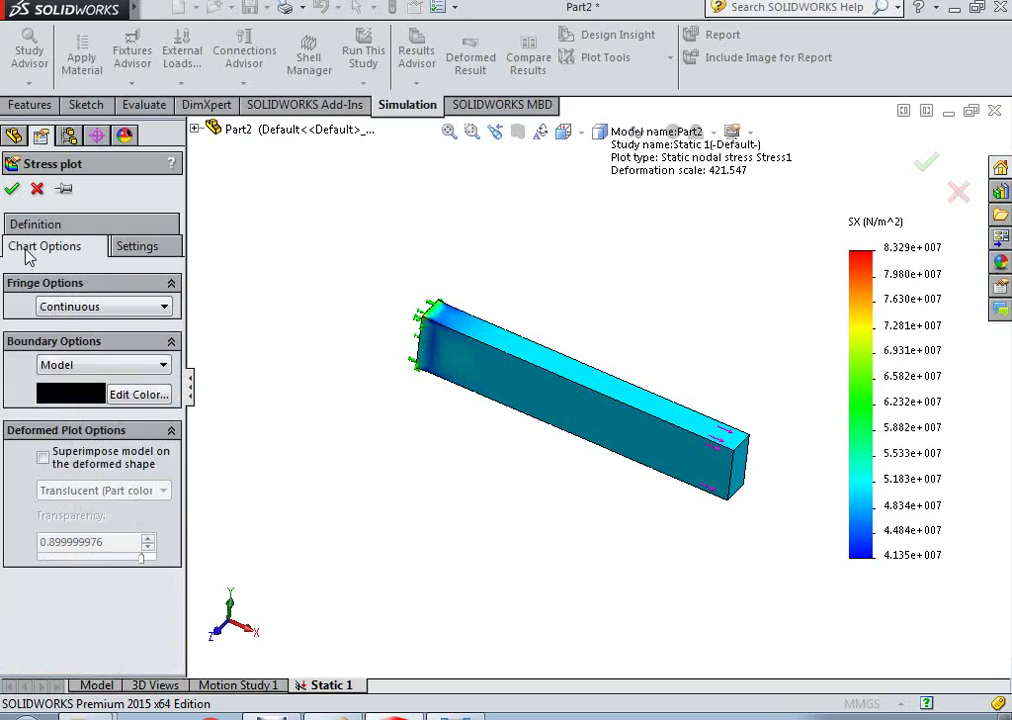
{"action": "left_click", "coordinate": [12, 190]}
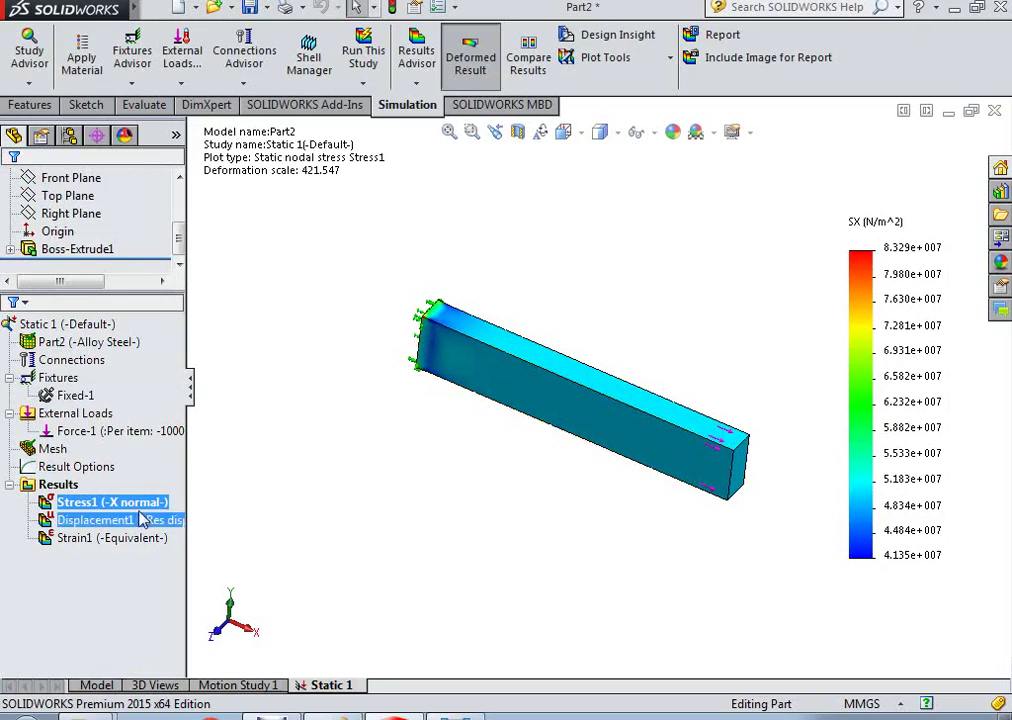
Probe the X normal stress at three points along the beam's front and upper faces and one near its loaded end.
{"action": "right_click", "coordinate": [111, 512]}
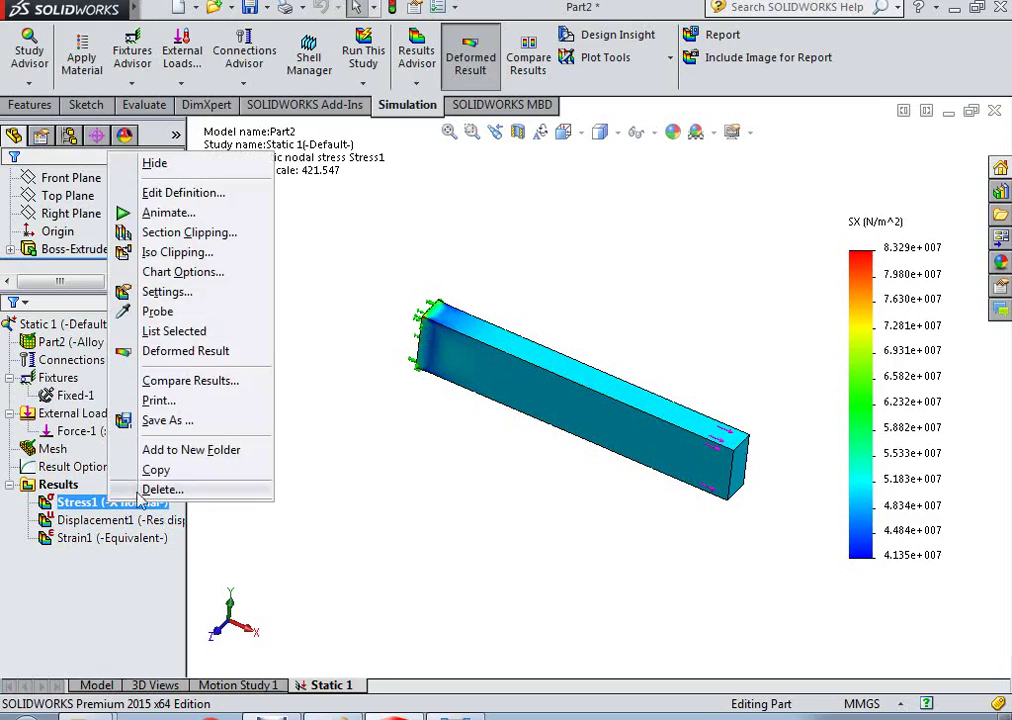
{"action": "left_click", "coordinate": [157, 313]}
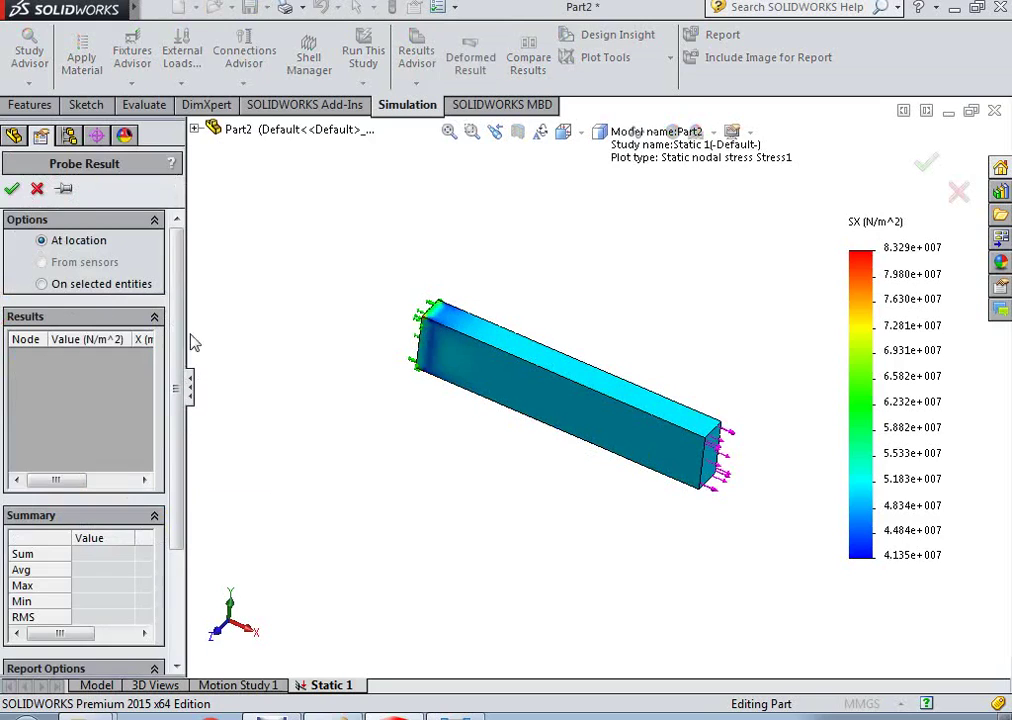
{"action": "left_click", "coordinate": [600, 428]}
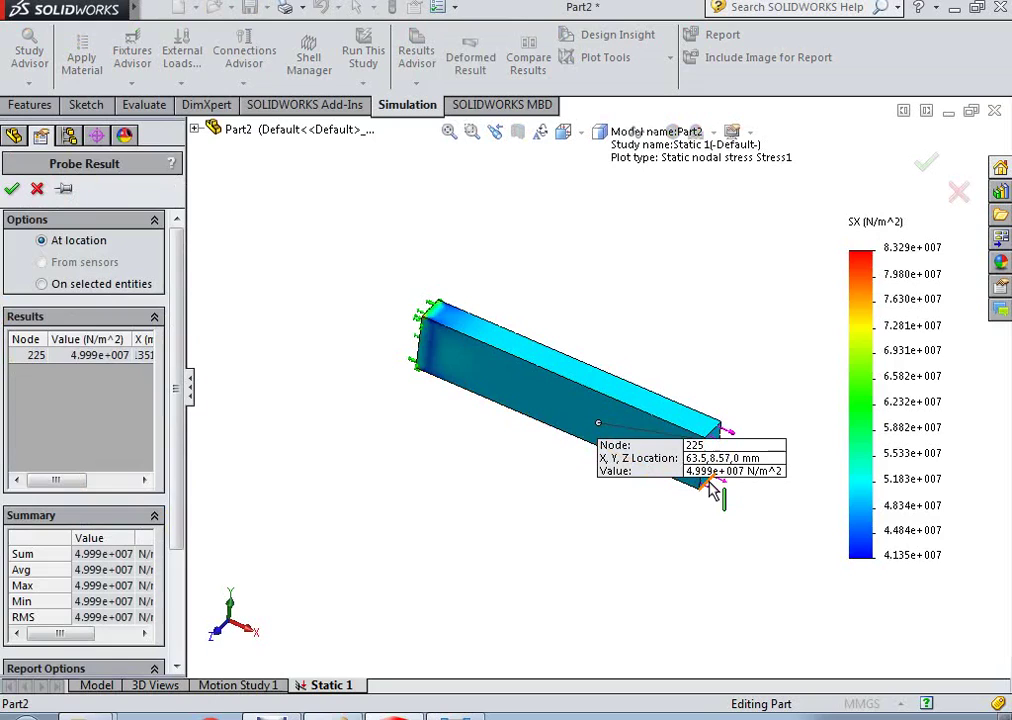
{"action": "left_click", "coordinate": [527, 395]}
{"action": "left_click", "coordinate": [587, 376]}
{"action": "scroll", "coordinate": [700, 500], "scroll_direction": "down", "scroll_amount": 4}
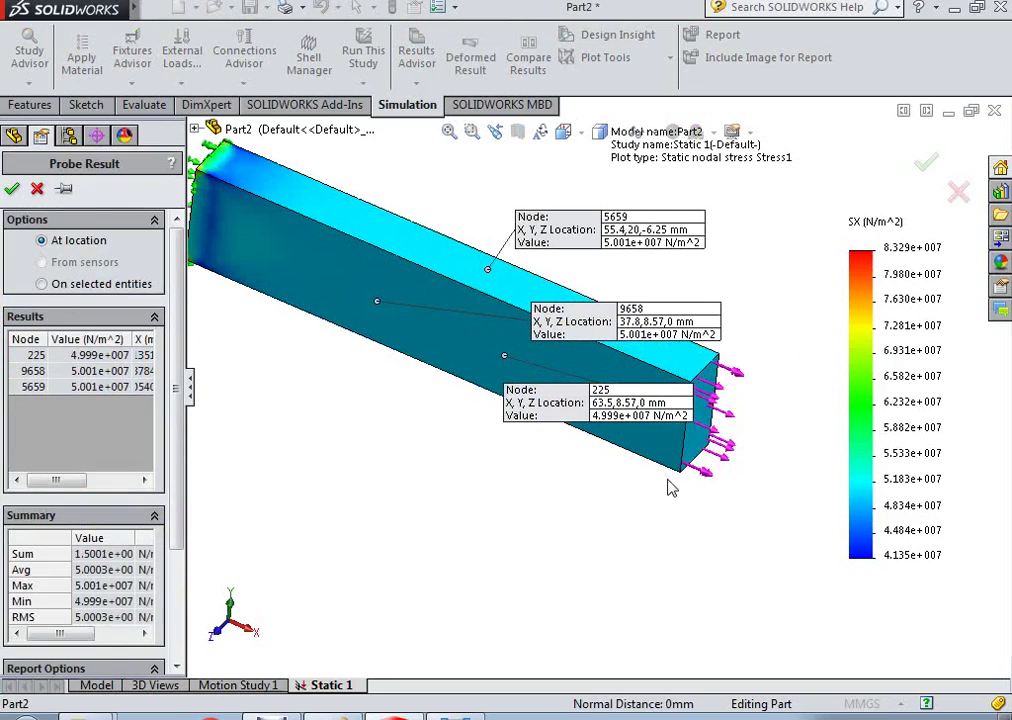
{"action": "left_click", "coordinate": [676, 464]}
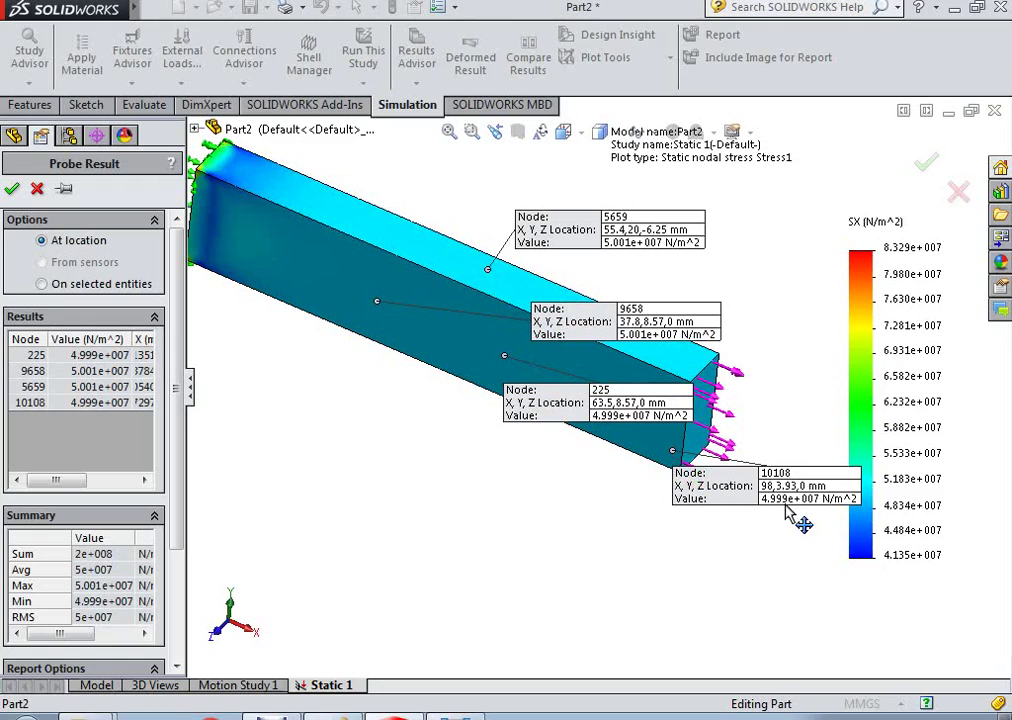
{"action": "left_click", "coordinate": [12, 188]}
Switch to Windows Photo Viewer to check the reference stress component table, and return to SOLIDWORKS.
{"action": "key", "text": "alt+Tab"}
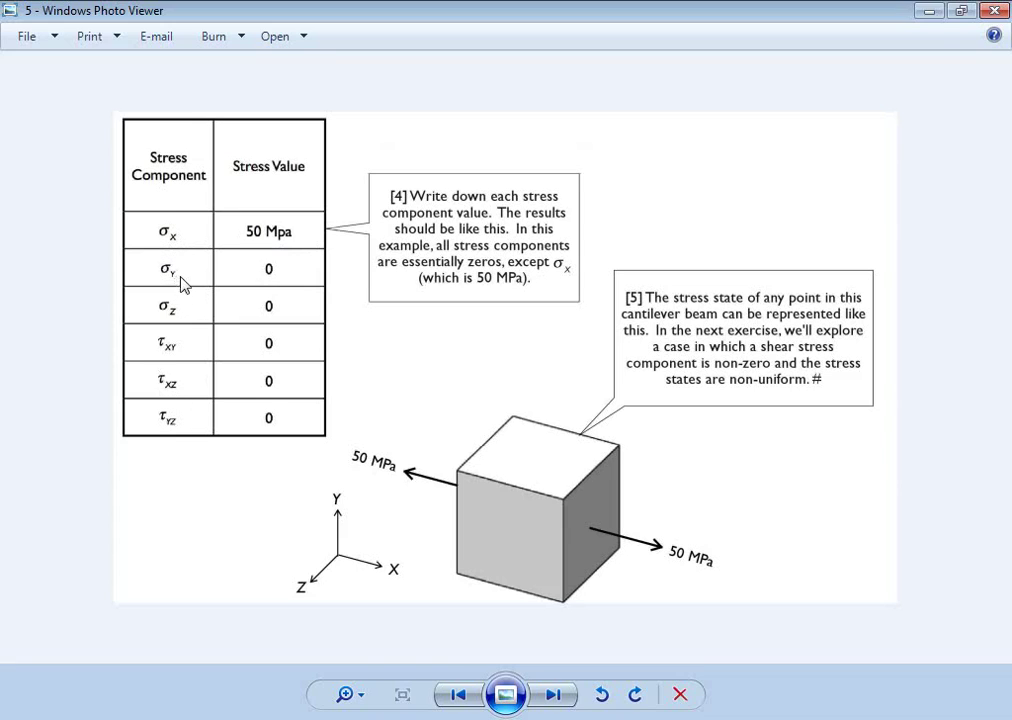
{"action": "left_click", "coordinate": [385, 705]}
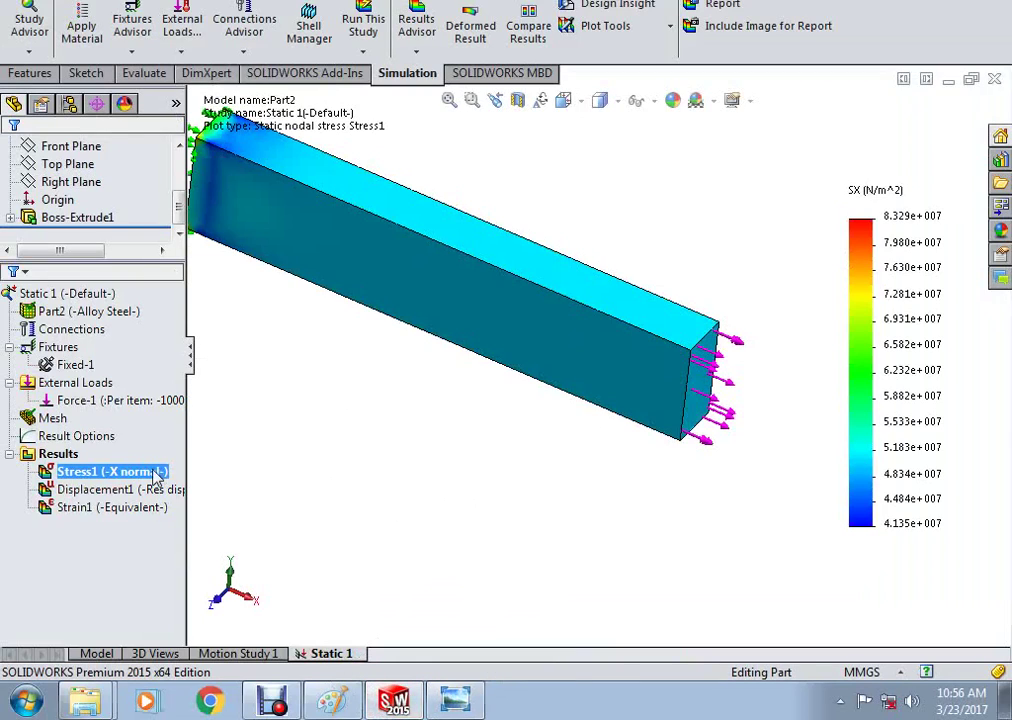
Set the Stress1 plot to SY: Y Normal Stress with units of N/mm^2 (MPa).
{"action": "right_click", "coordinate": [109, 479]}
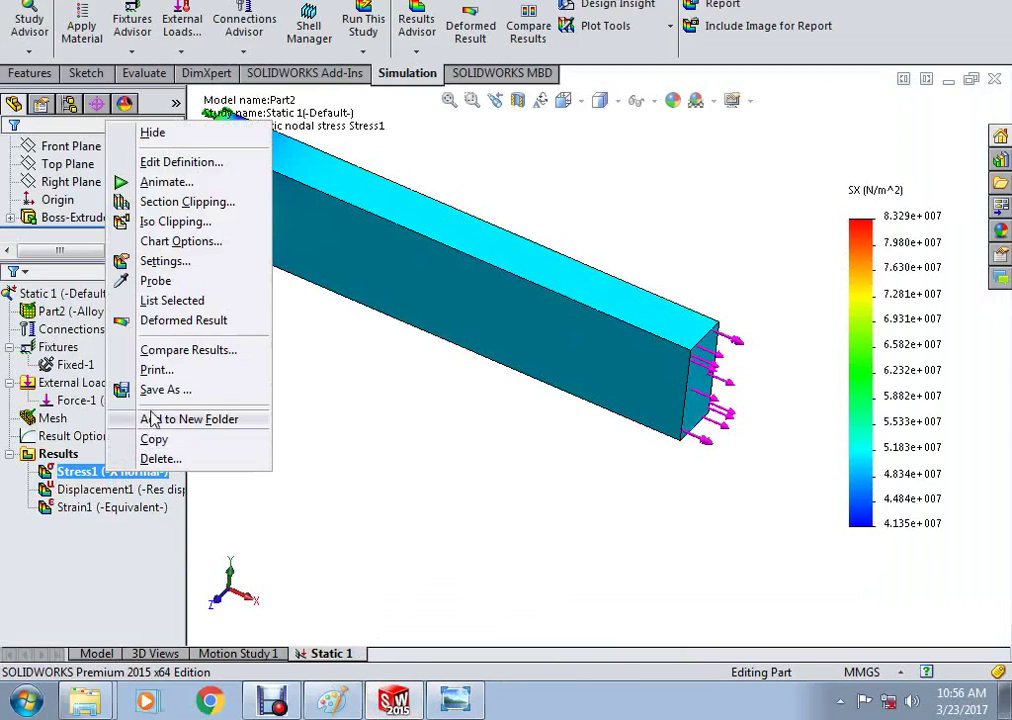
{"action": "left_click", "coordinate": [172, 166]}
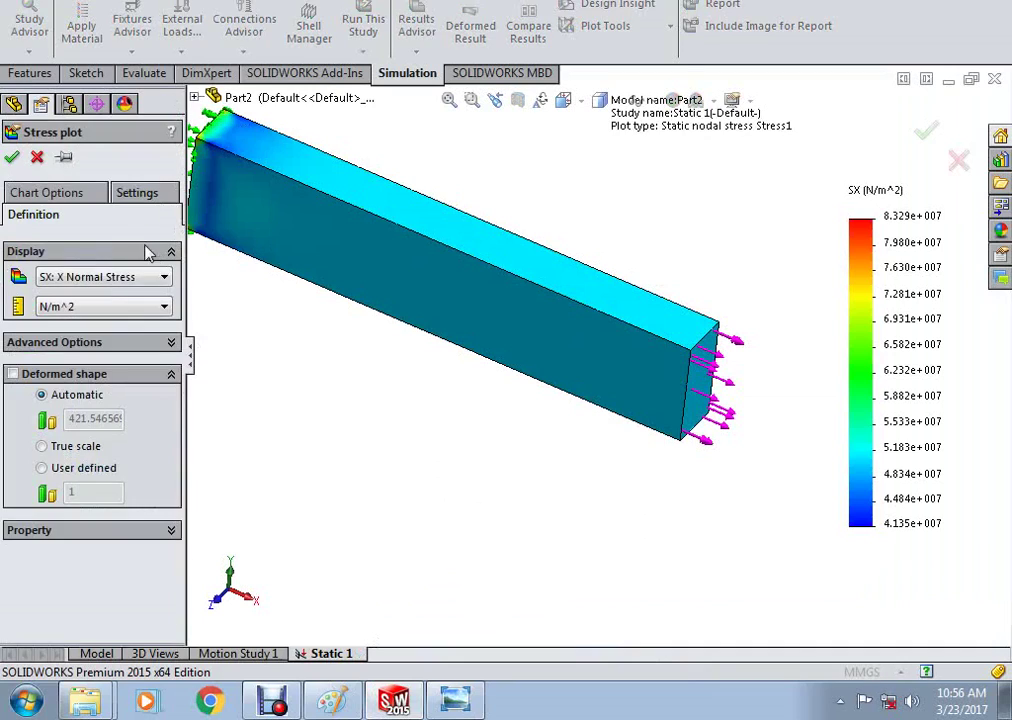
{"action": "left_click", "coordinate": [99, 305]}
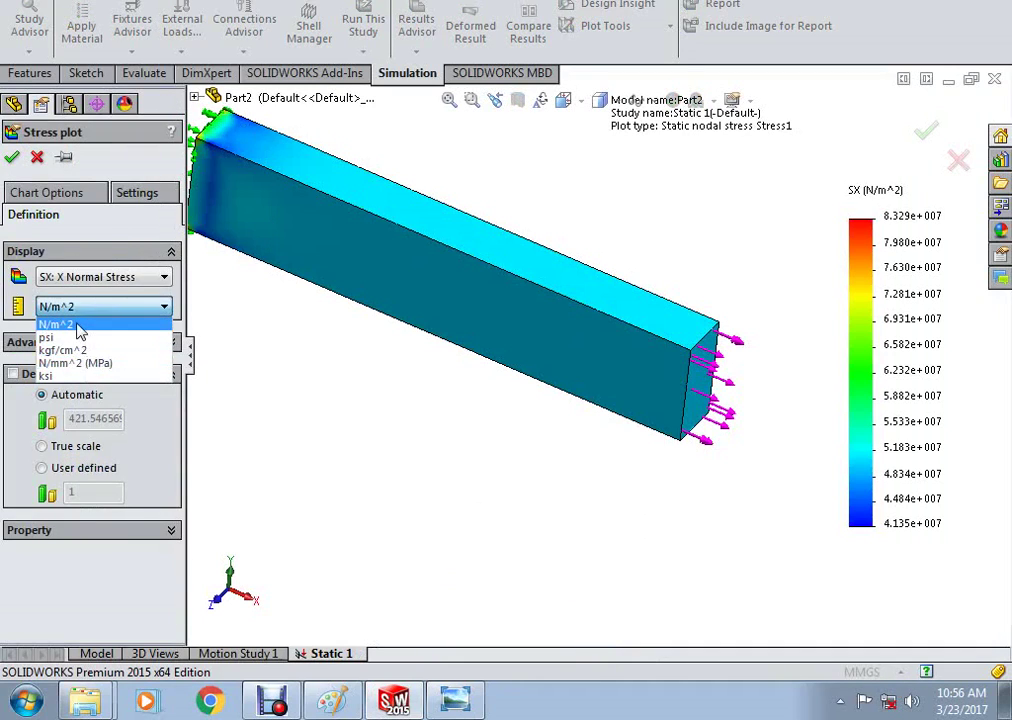
{"action": "left_click", "coordinate": [80, 363]}
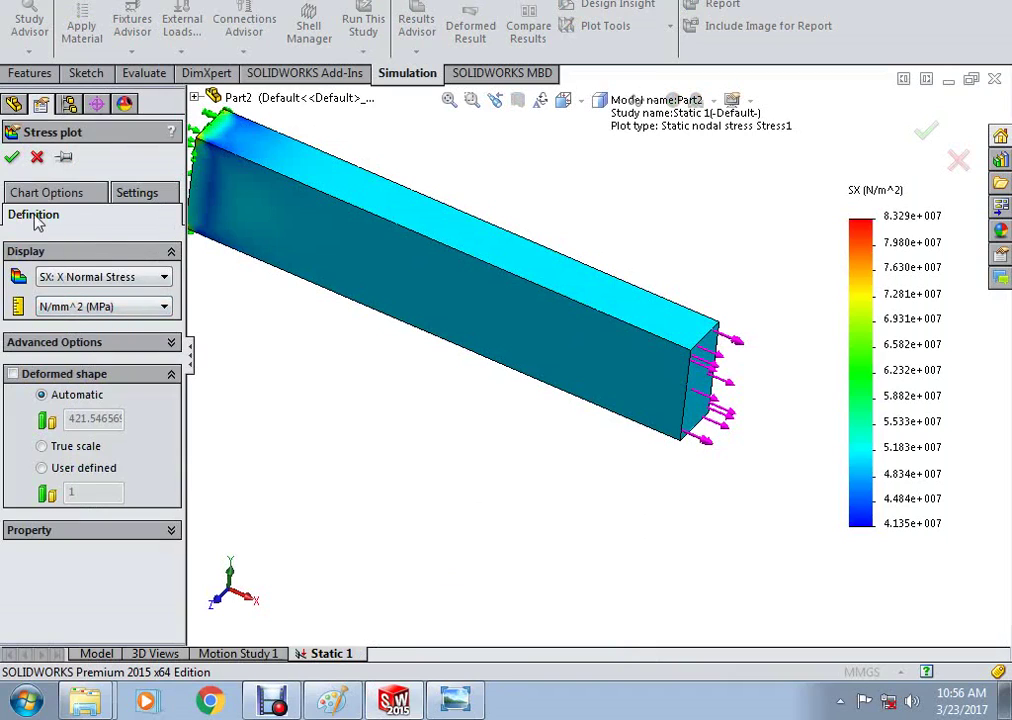
{"action": "left_click", "coordinate": [90, 278]}
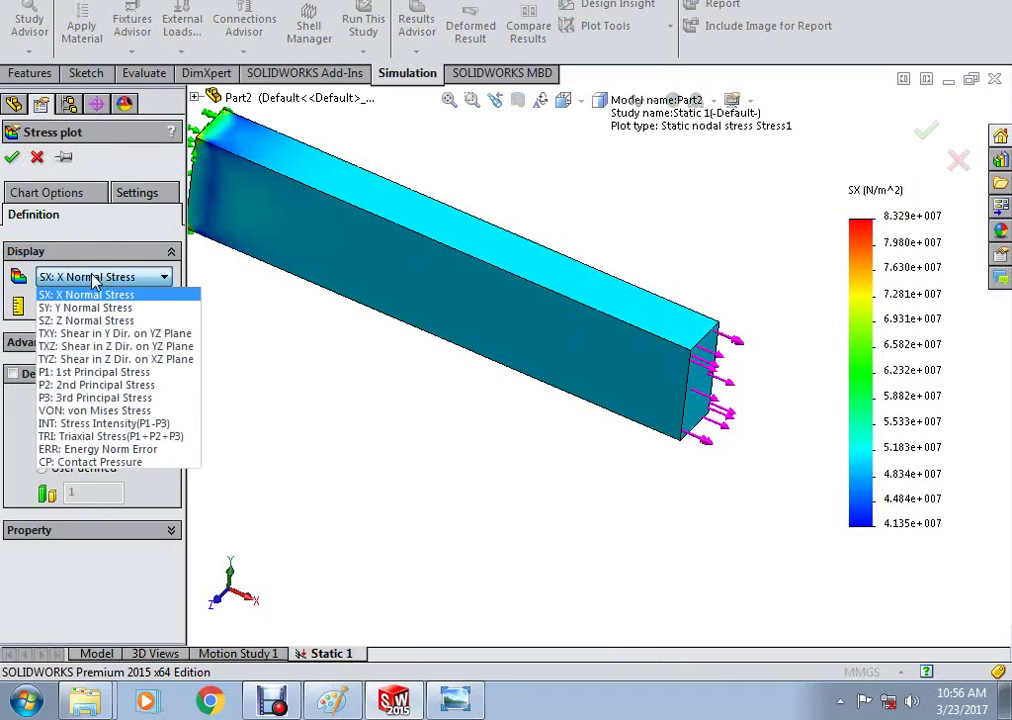
{"action": "left_click", "coordinate": [88, 308]}
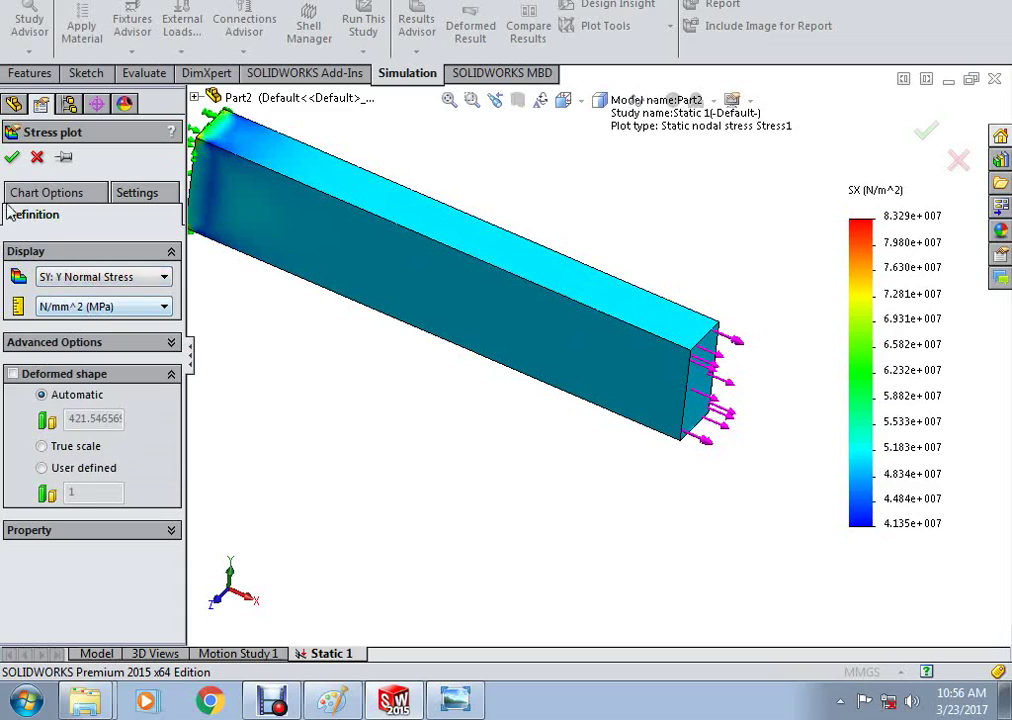
{"action": "left_click", "coordinate": [12, 157]}
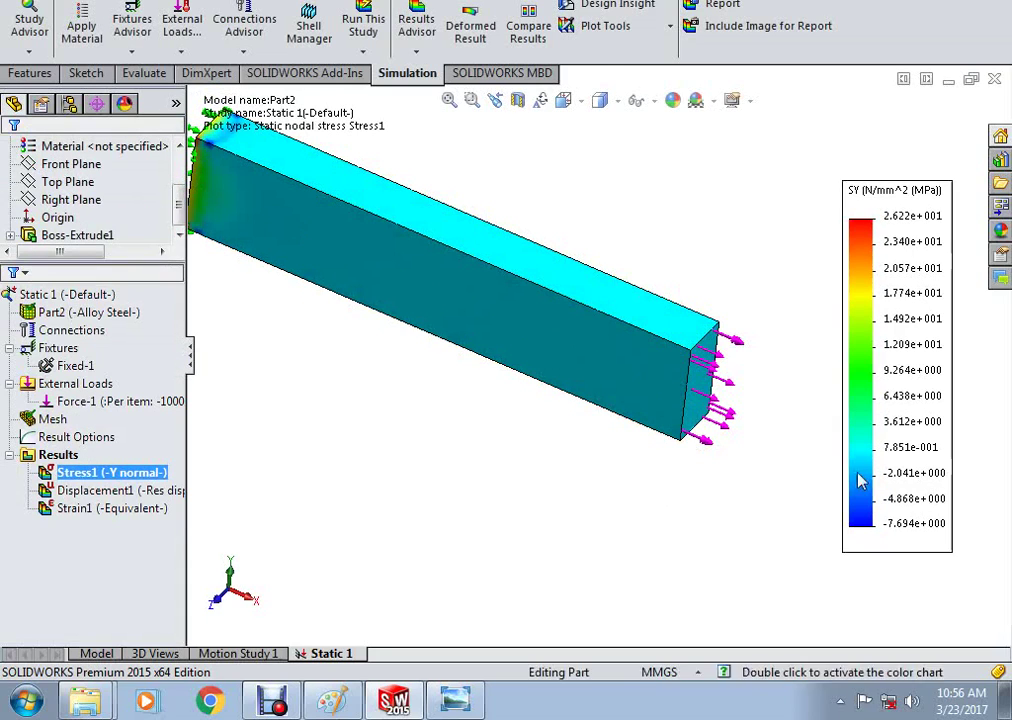
Probe the Y normal stress at three points along the beam's front face.
{"action": "right_click", "coordinate": [84, 478]}
{"action": "left_click", "coordinate": [128, 281]}
{"action": "left_click", "coordinate": [537, 341]}
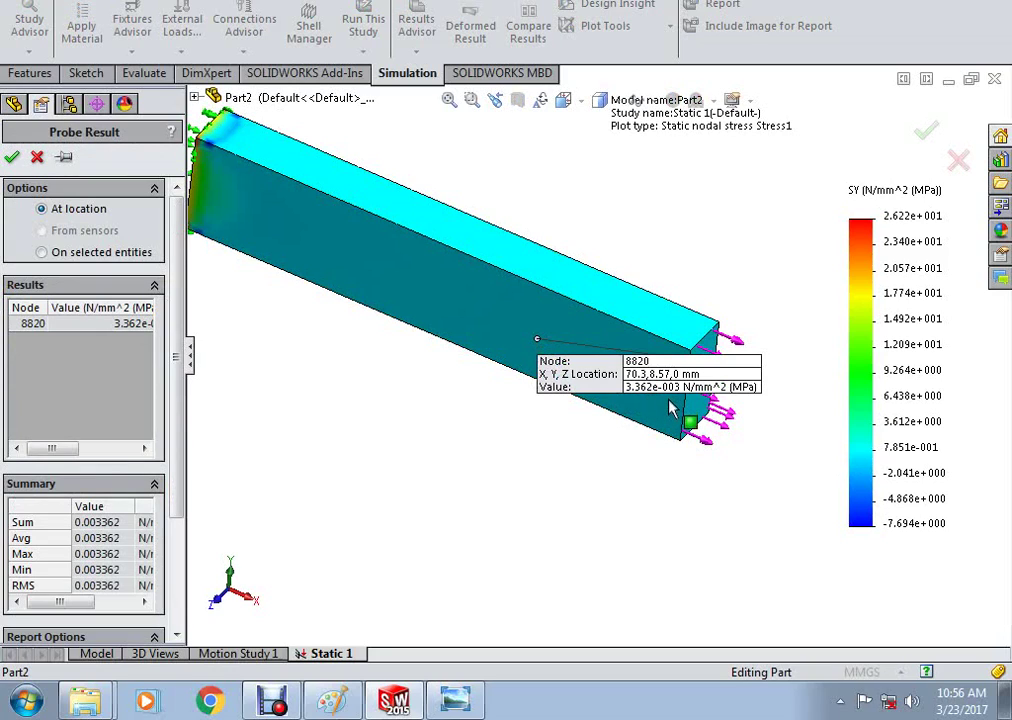
{"action": "left_click", "coordinate": [459, 292]}
{"action": "left_click", "coordinate": [374, 232]}
{"action": "left_click", "coordinate": [11, 157]}
Change the Stress1 plot's component to TXY: Shear in Y Dir. on YZ Plane.
{"action": "right_click", "coordinate": [90, 473]}
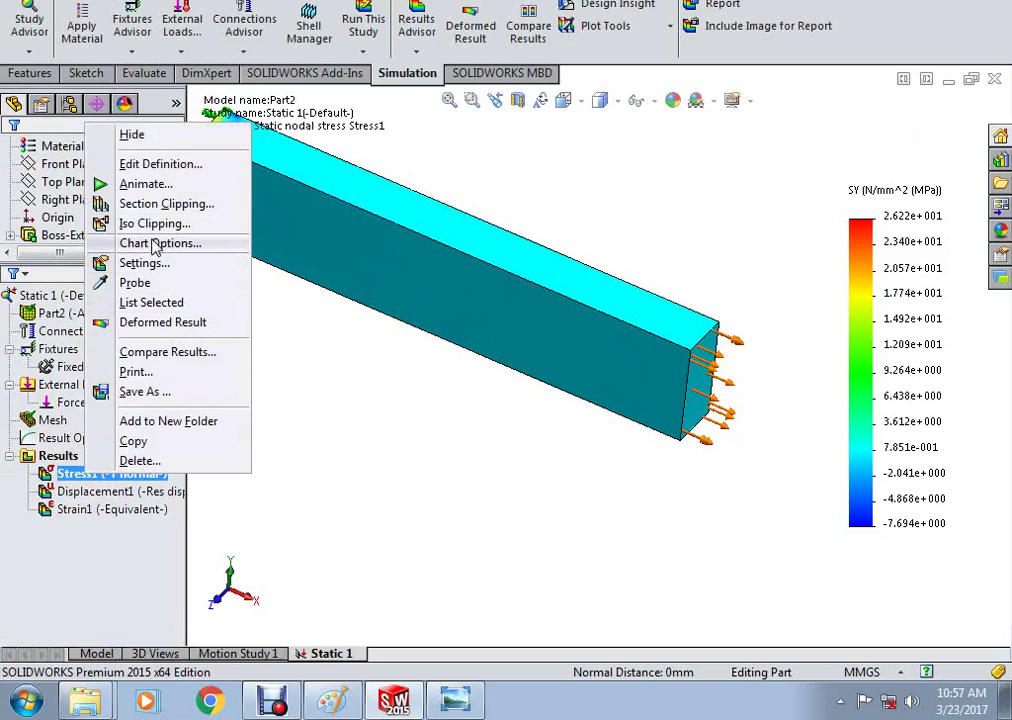
{"action": "left_click", "coordinate": [158, 165]}
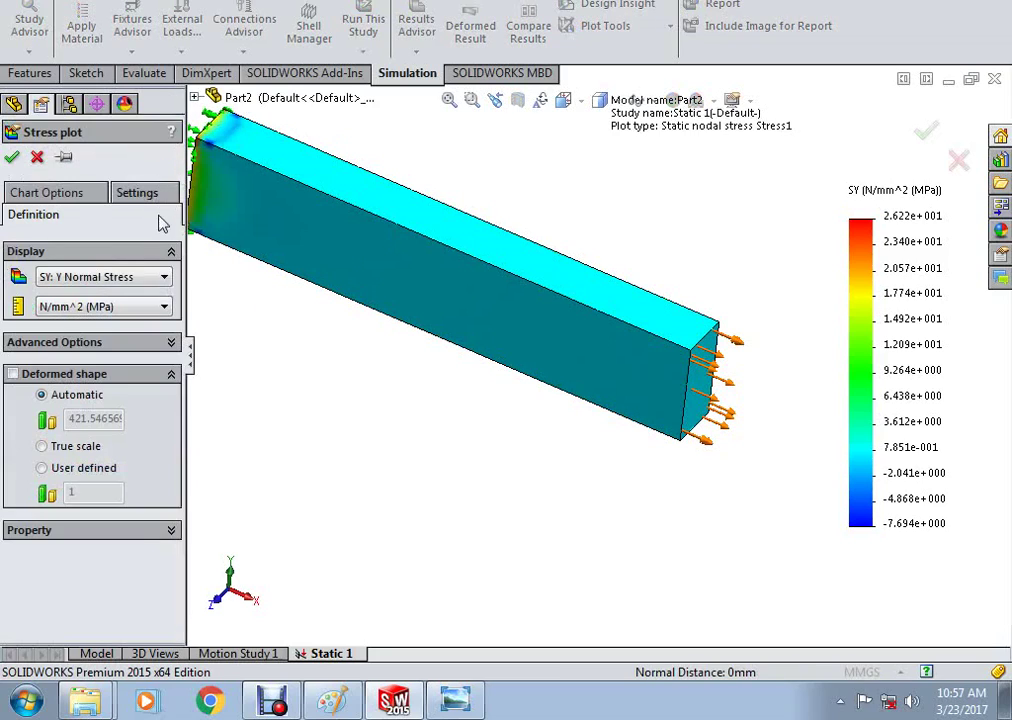
{"action": "left_click", "coordinate": [115, 278]}
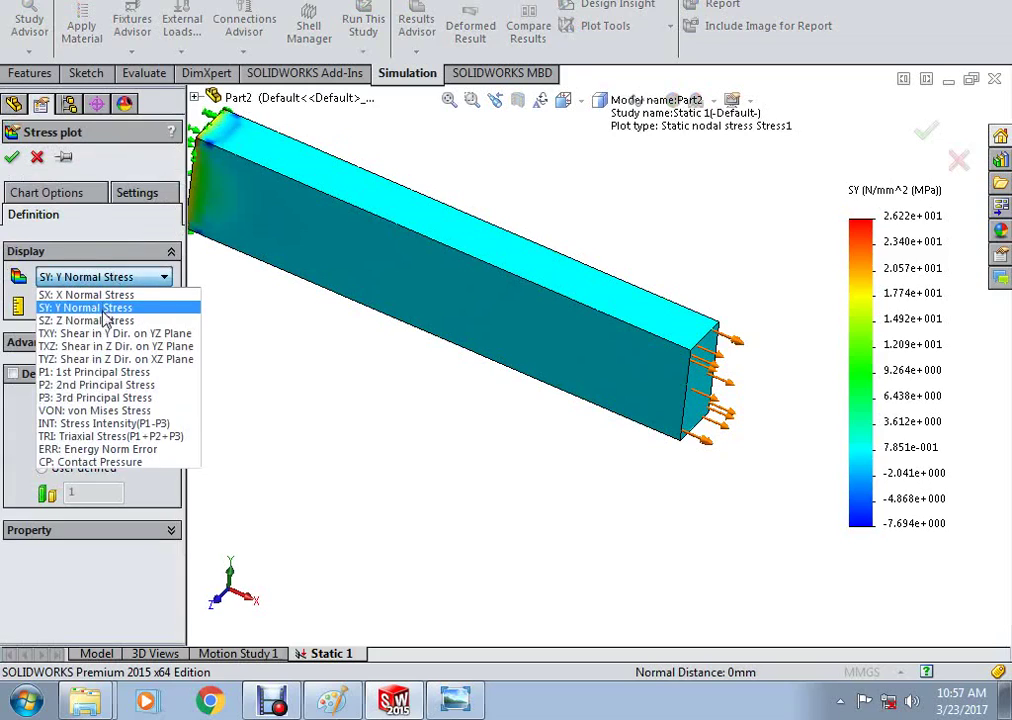
{"action": "left_click", "coordinate": [95, 336]}
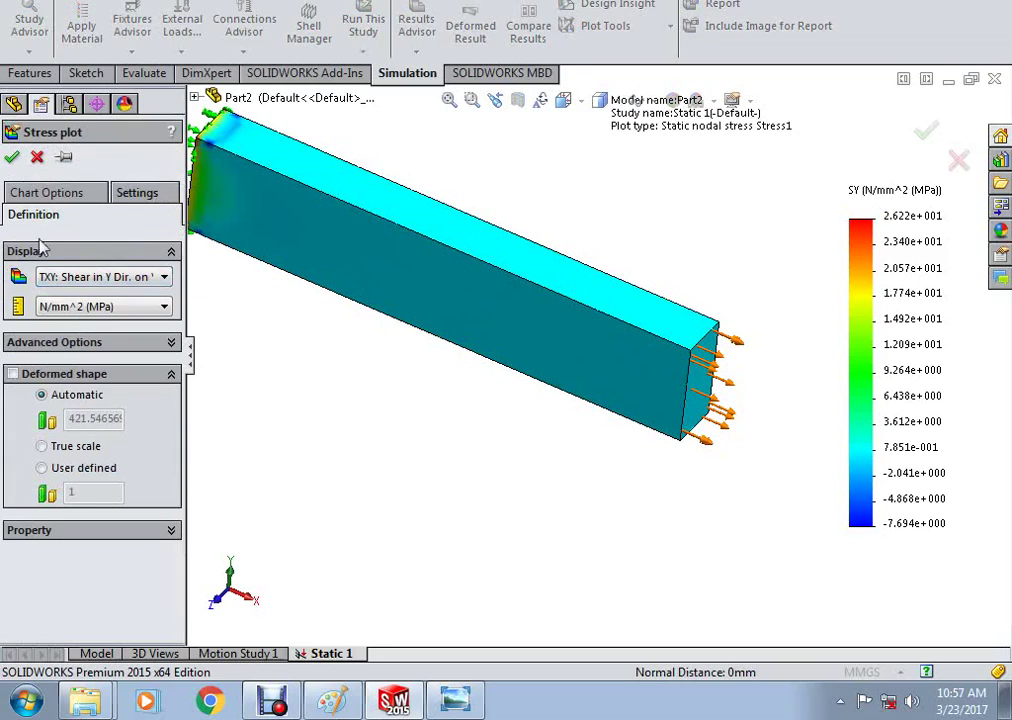
{"action": "left_click", "coordinate": [12, 160]}
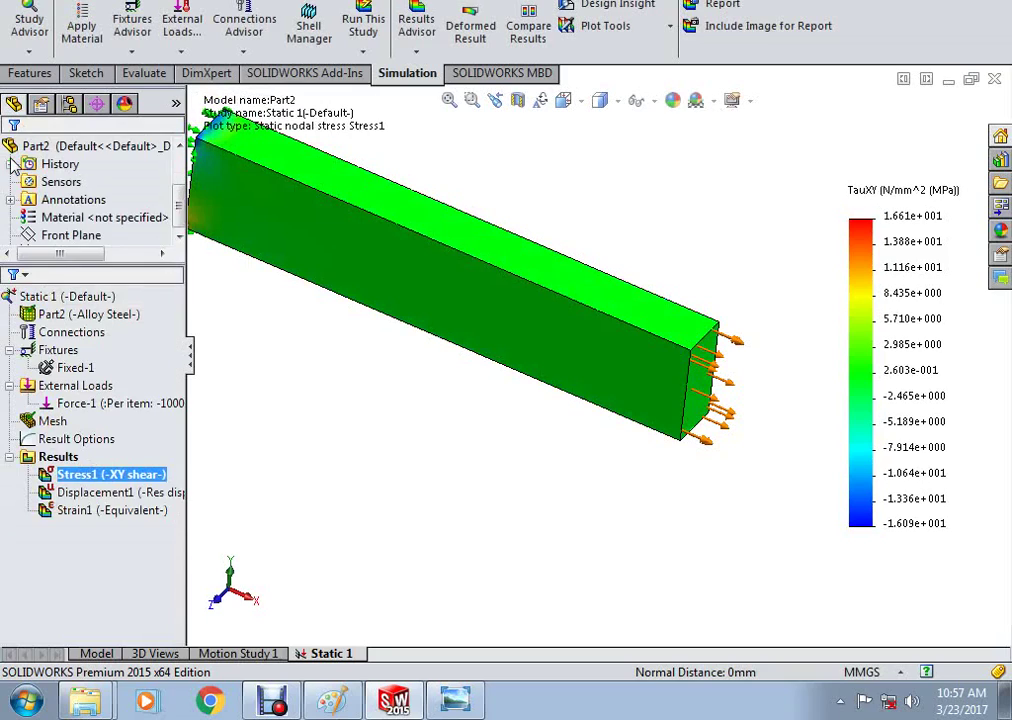
Probe the XY shear stress at three points along the beam's front face and close the probe results.
{"action": "right_click", "coordinate": [85, 474]}
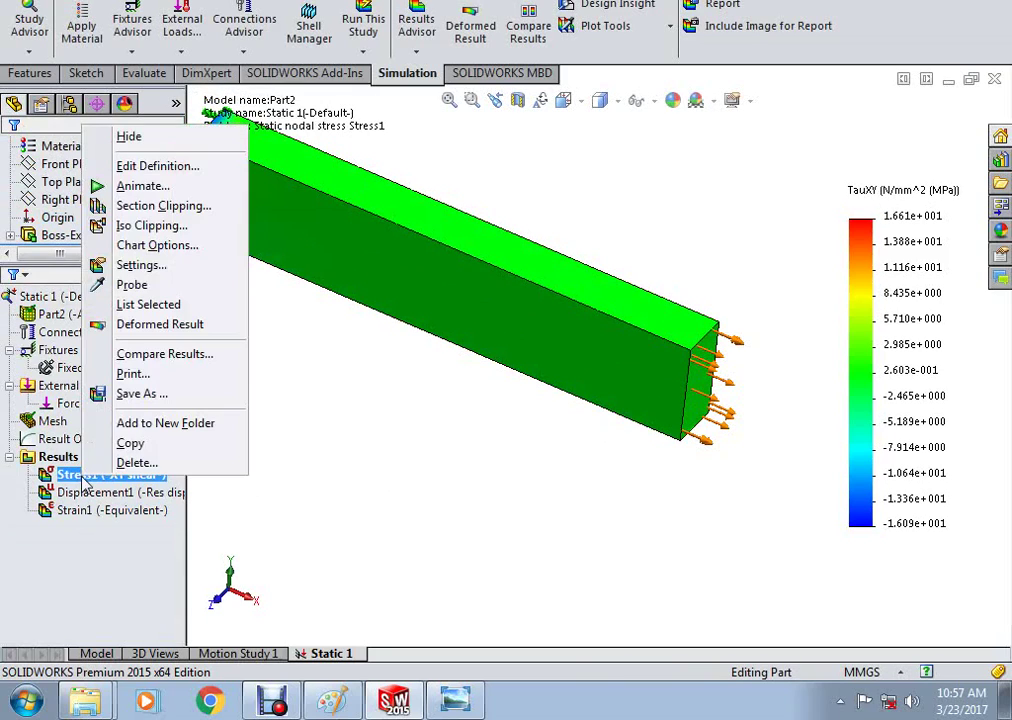
{"action": "left_click", "coordinate": [131, 284]}
{"action": "left_click", "coordinate": [541, 316]}
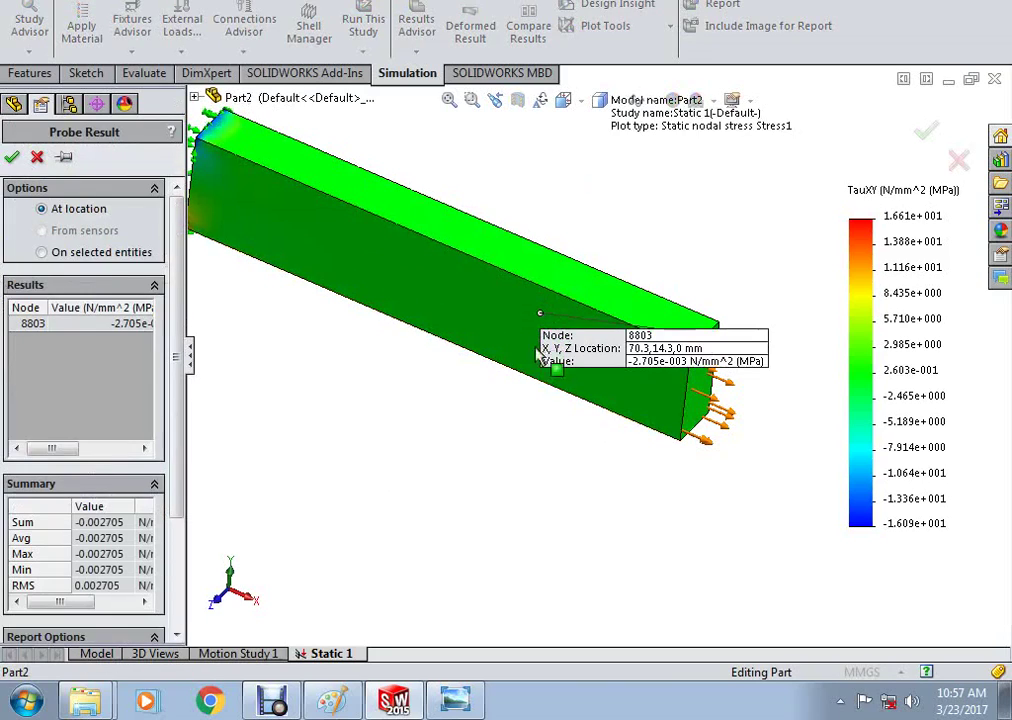
{"action": "left_click", "coordinate": [664, 402]}
{"action": "left_click", "coordinate": [404, 289]}
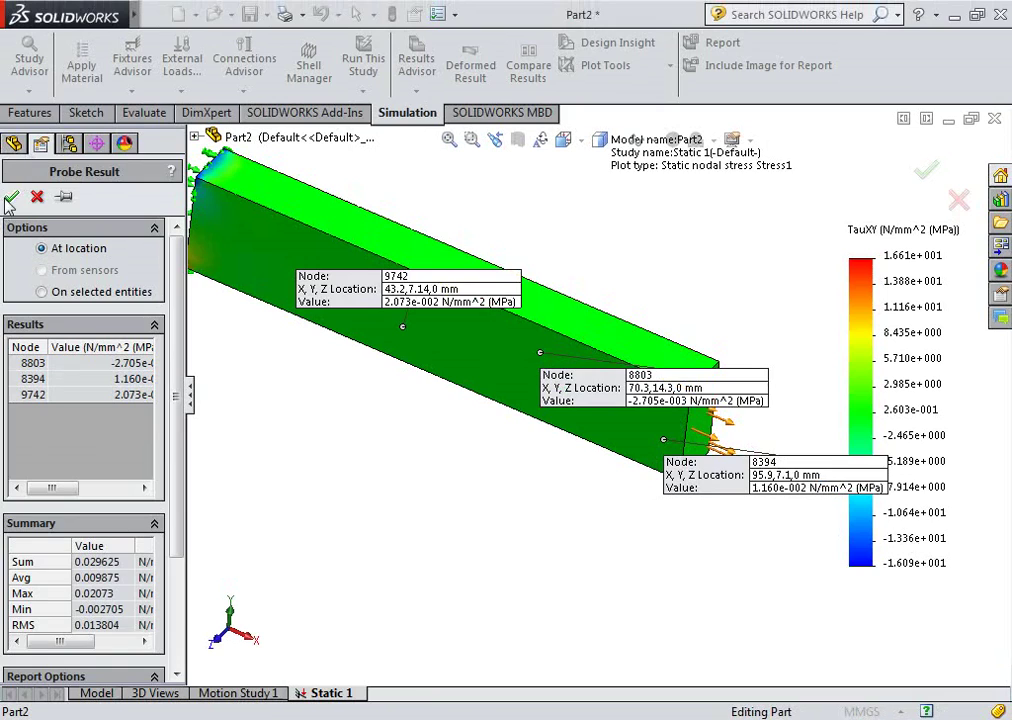
{"action": "left_click", "coordinate": [12, 182]}
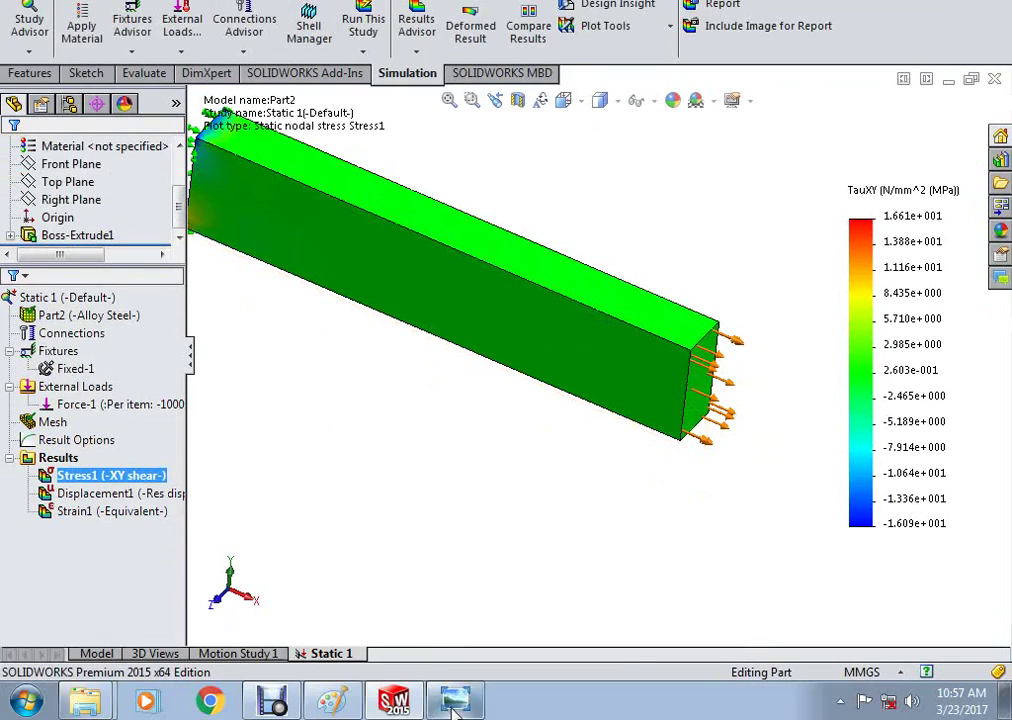
Switch to Windows Photo Viewer to check the reference stress component table, and advance to the workshop goals image.
{"action": "left_click", "coordinate": [452, 700]}
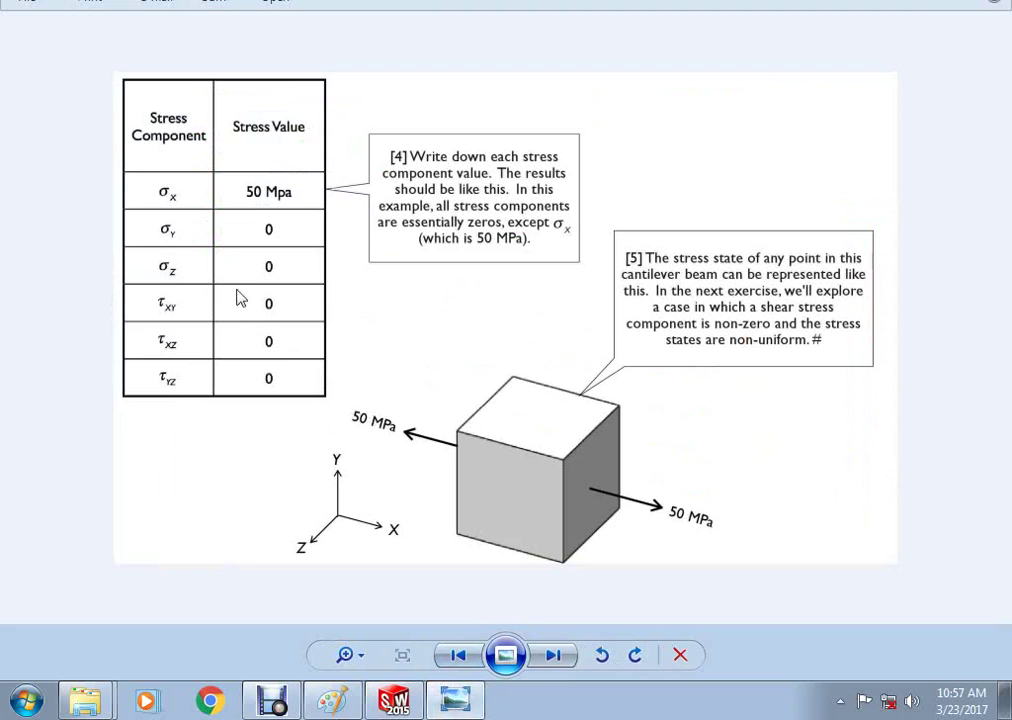
{"action": "key", "text": "Right"}
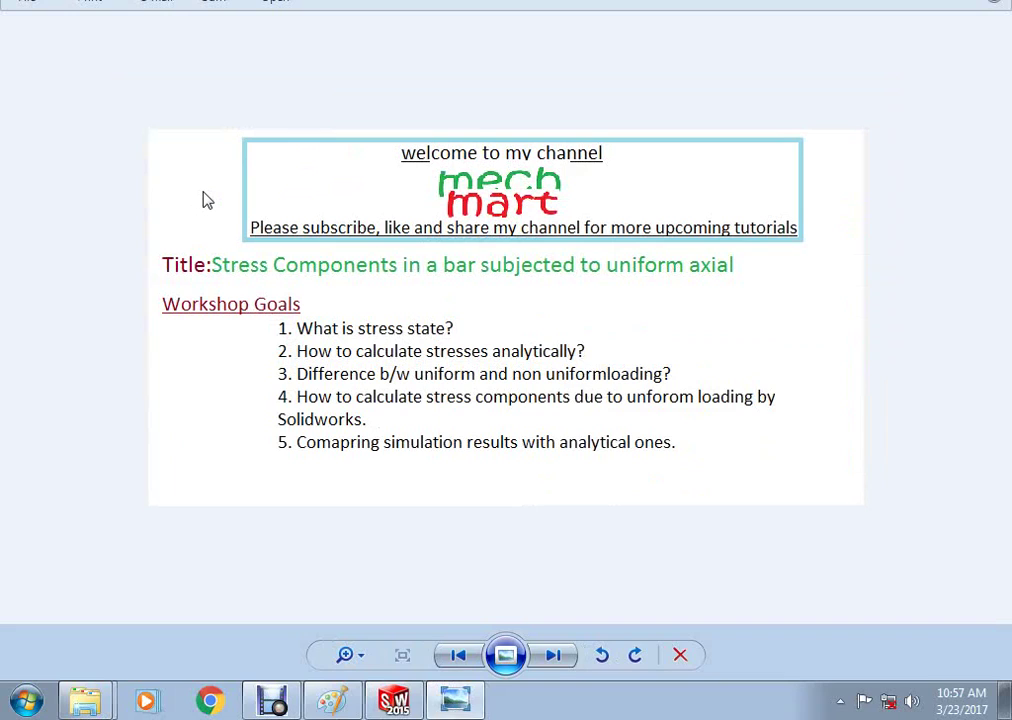